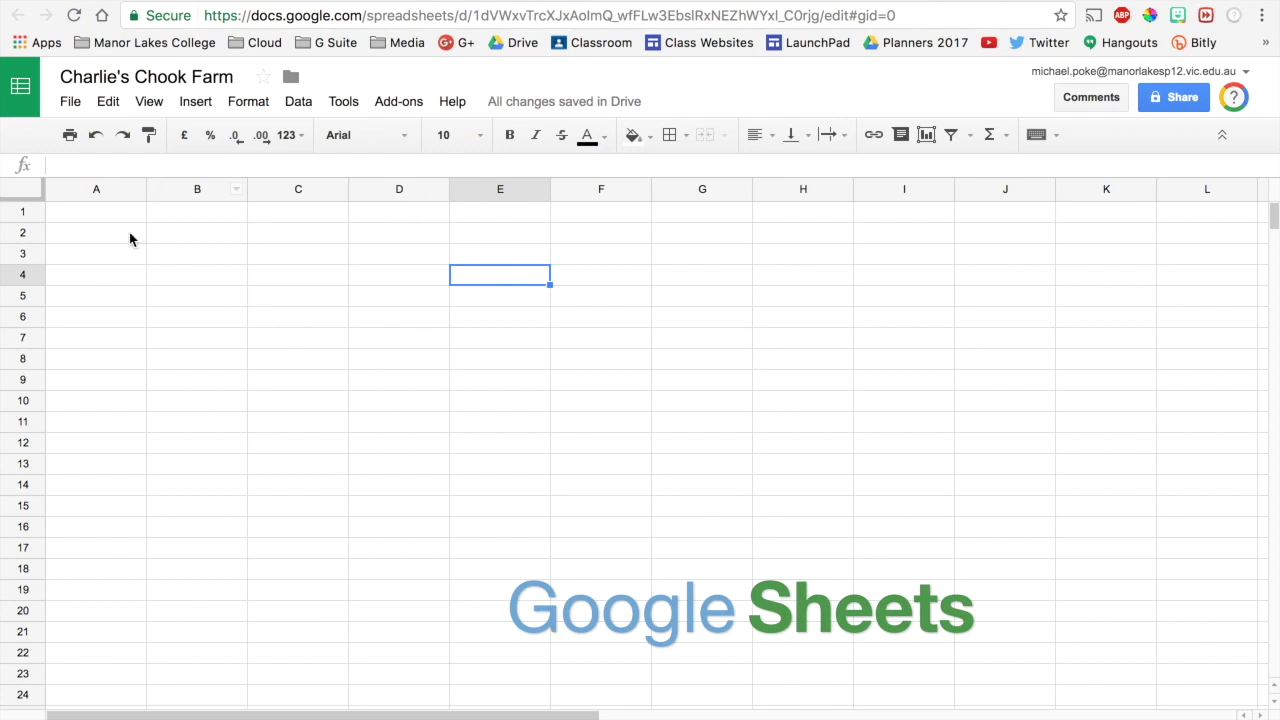
left_click(110, 213)
left_click(186, 359)
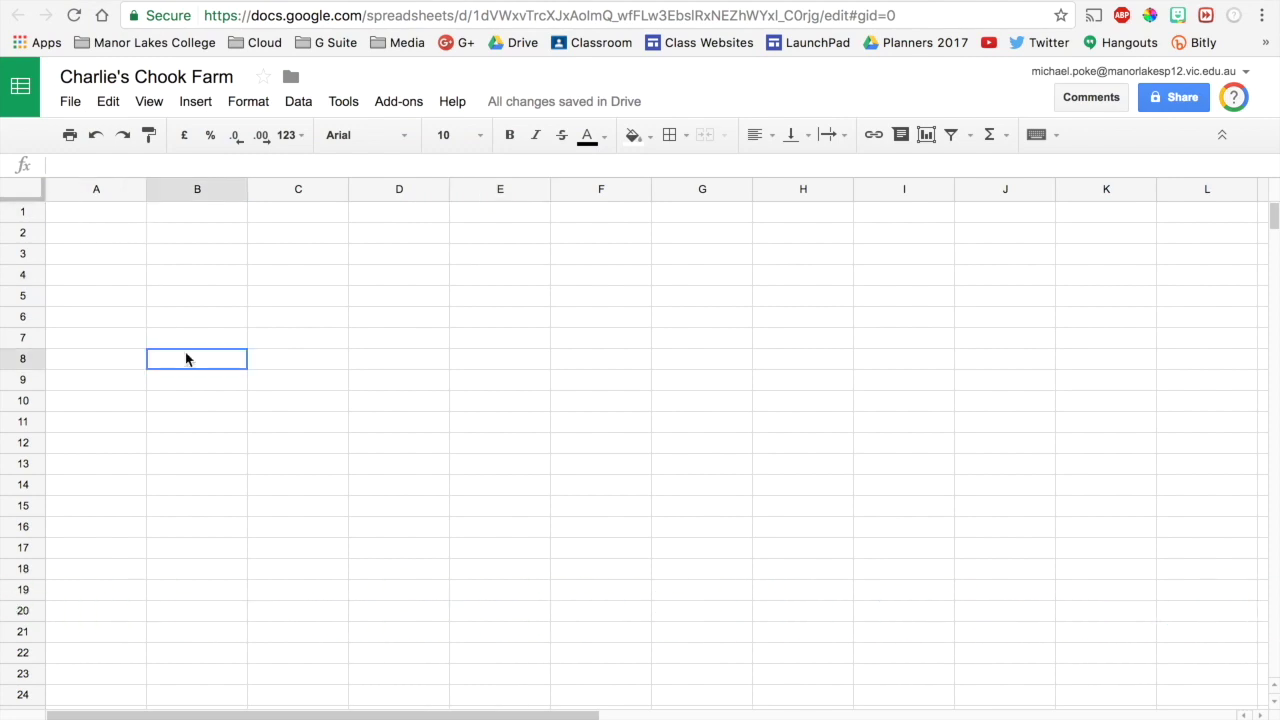
left_click(467, 327)
left_click(657, 302)
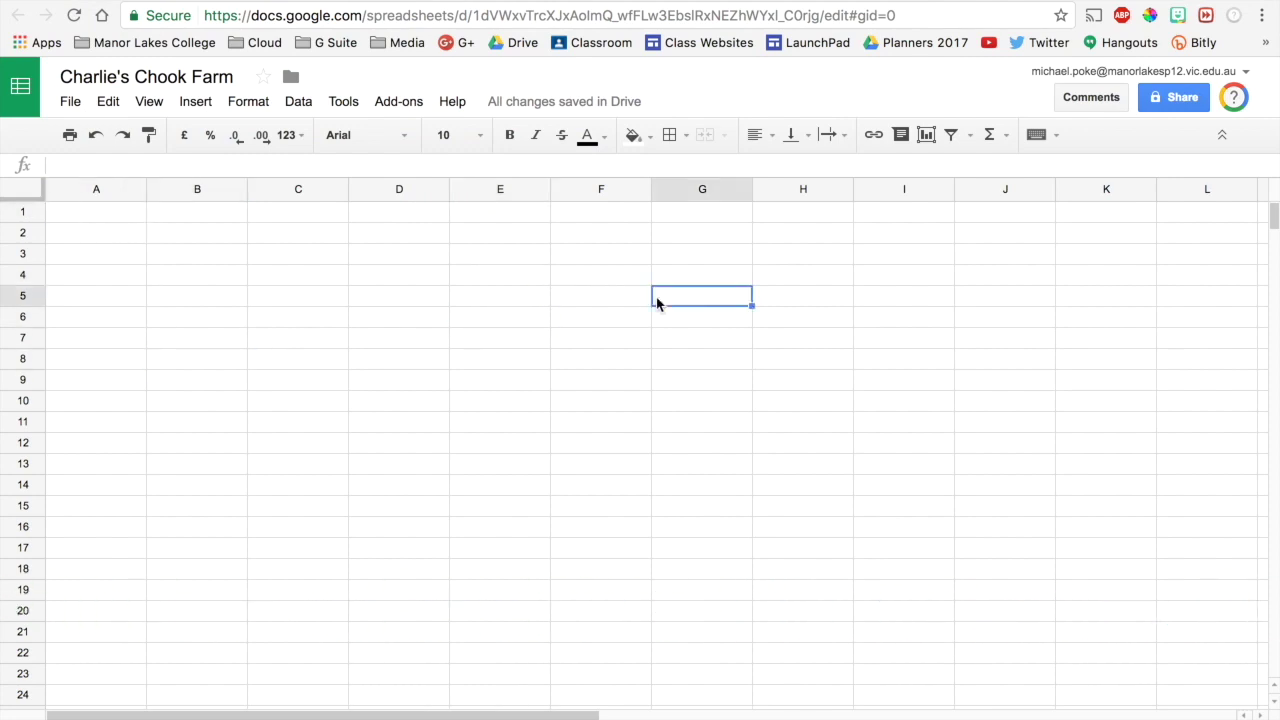
left_click(228, 322)
left_click(114, 212)
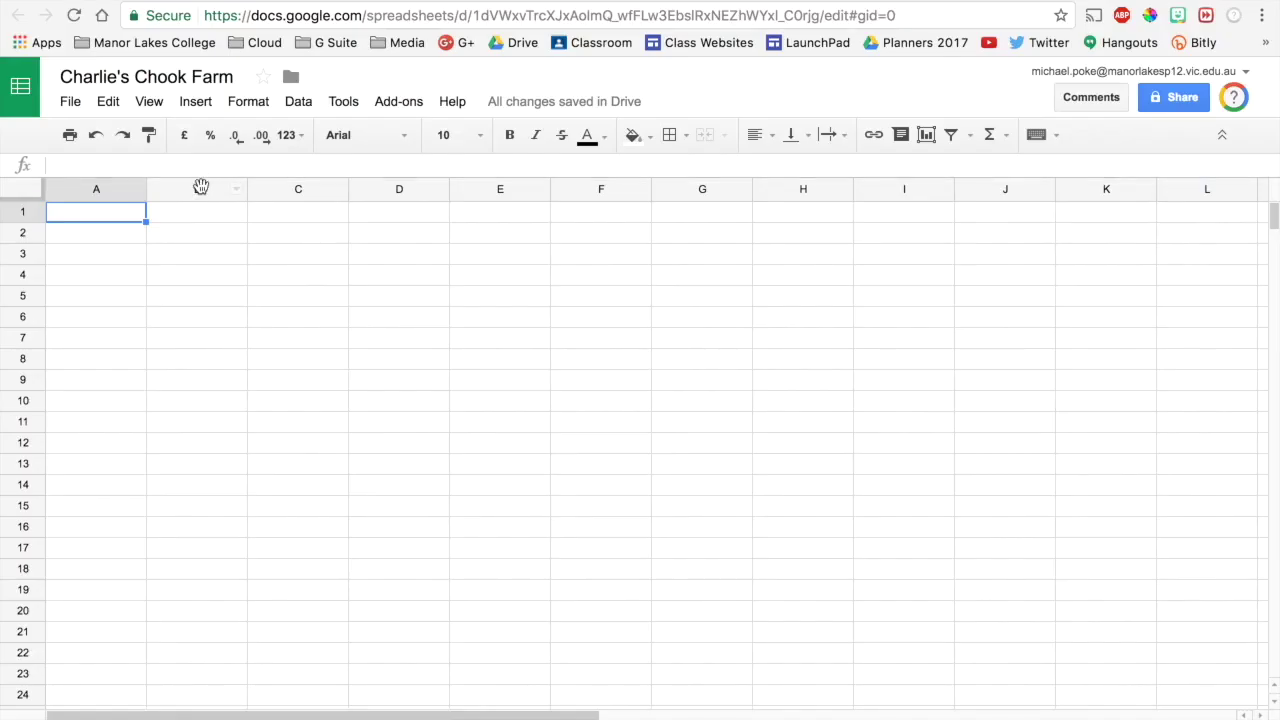
left_click(201, 187)
left_click(200, 214)
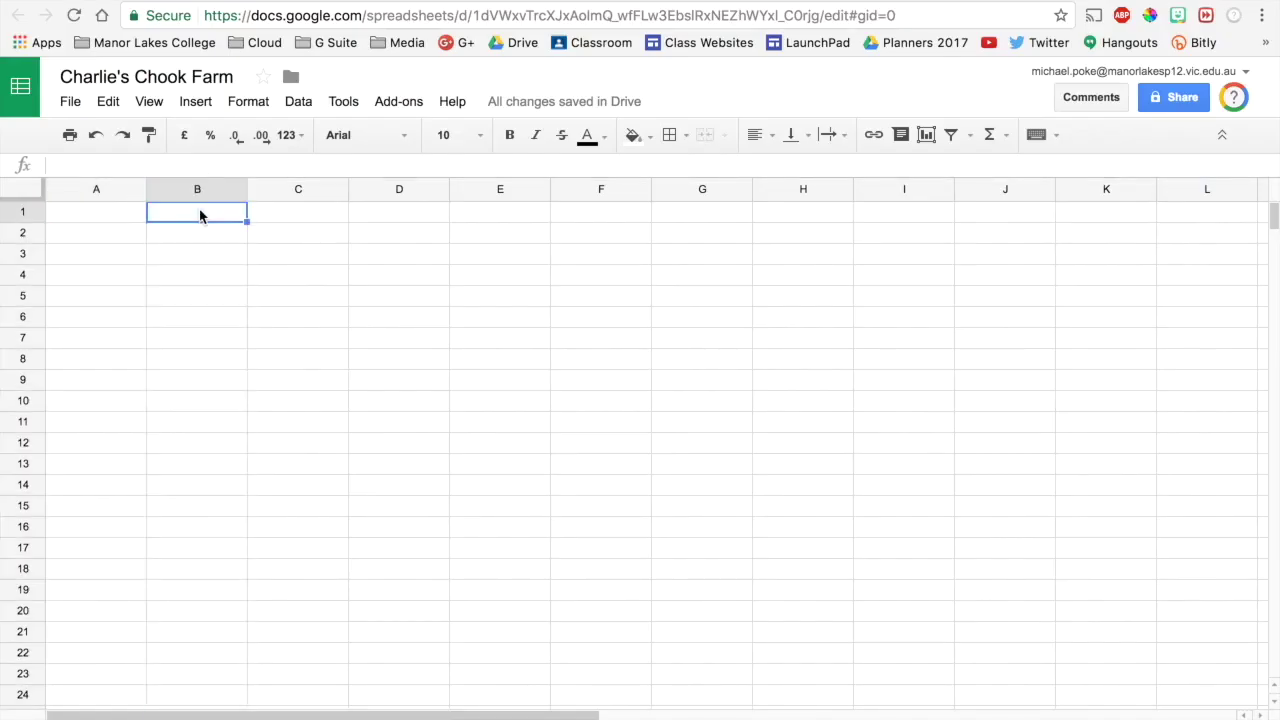
left_click(197, 251)
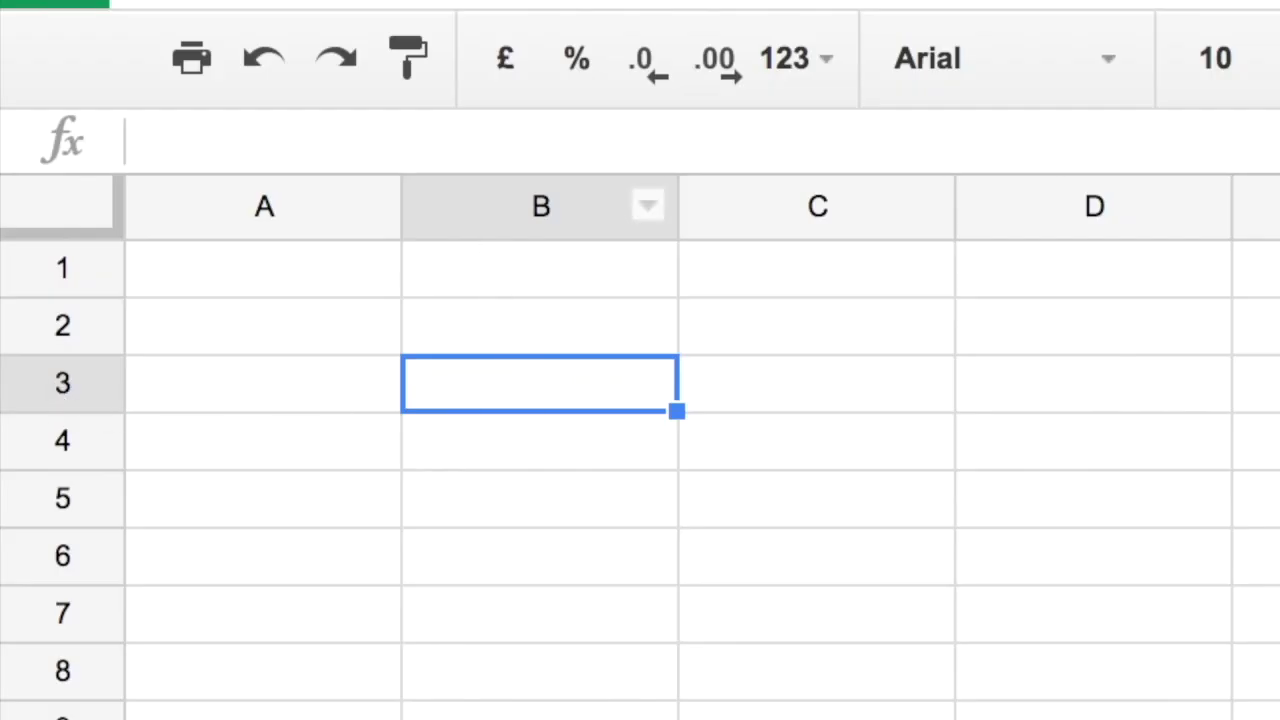
left_click(739, 514)
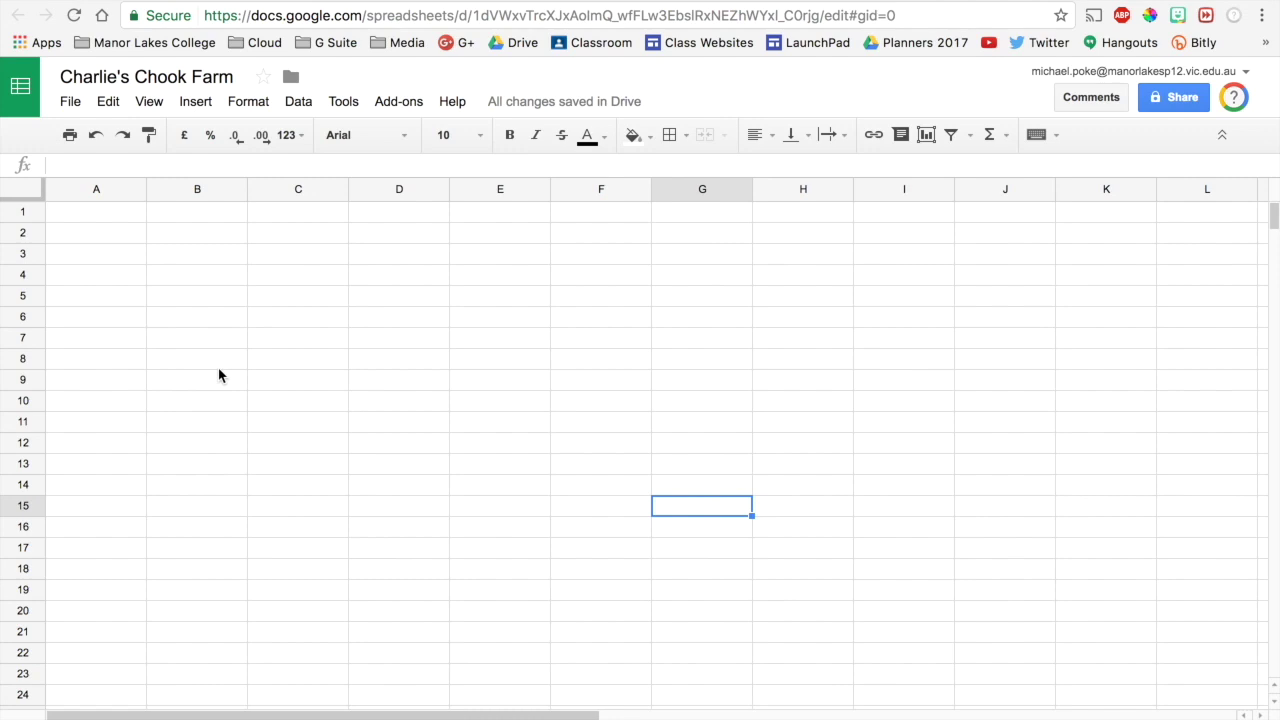
Enter Total Eggs in cell A1 and colour the text of row 1 dark teal
key("ctrl+Home")
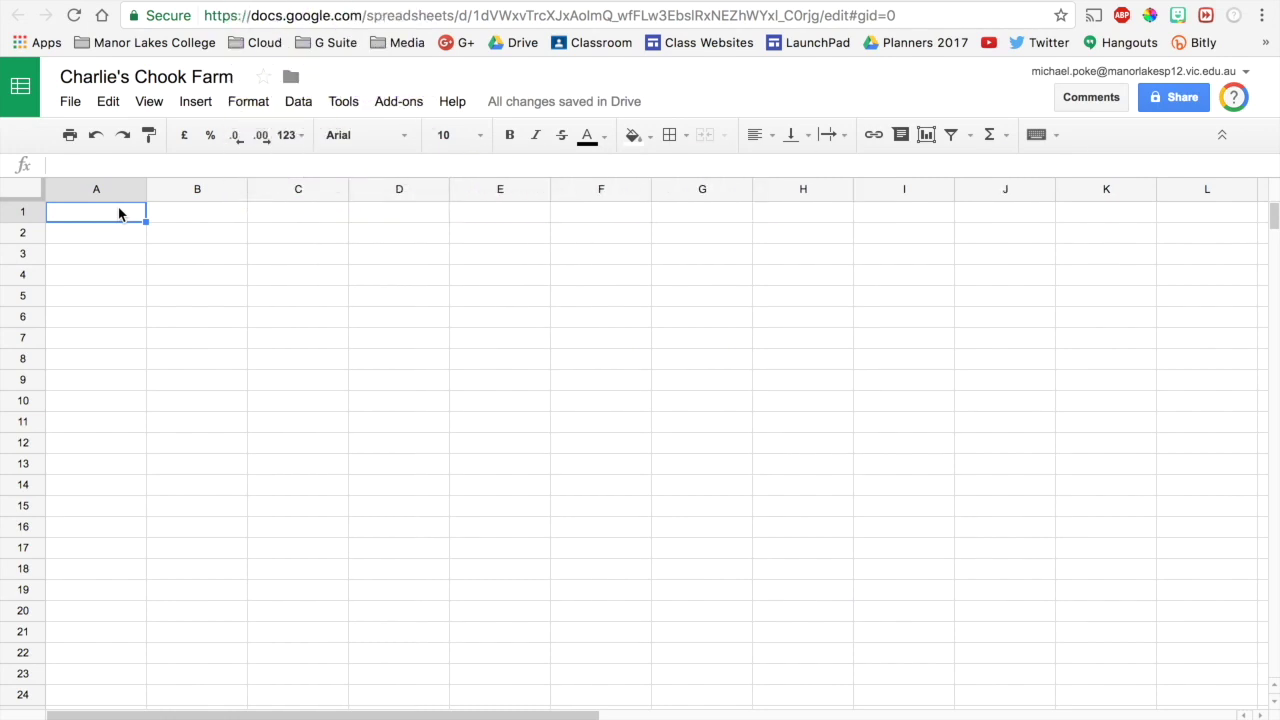
type("Total Eggs")
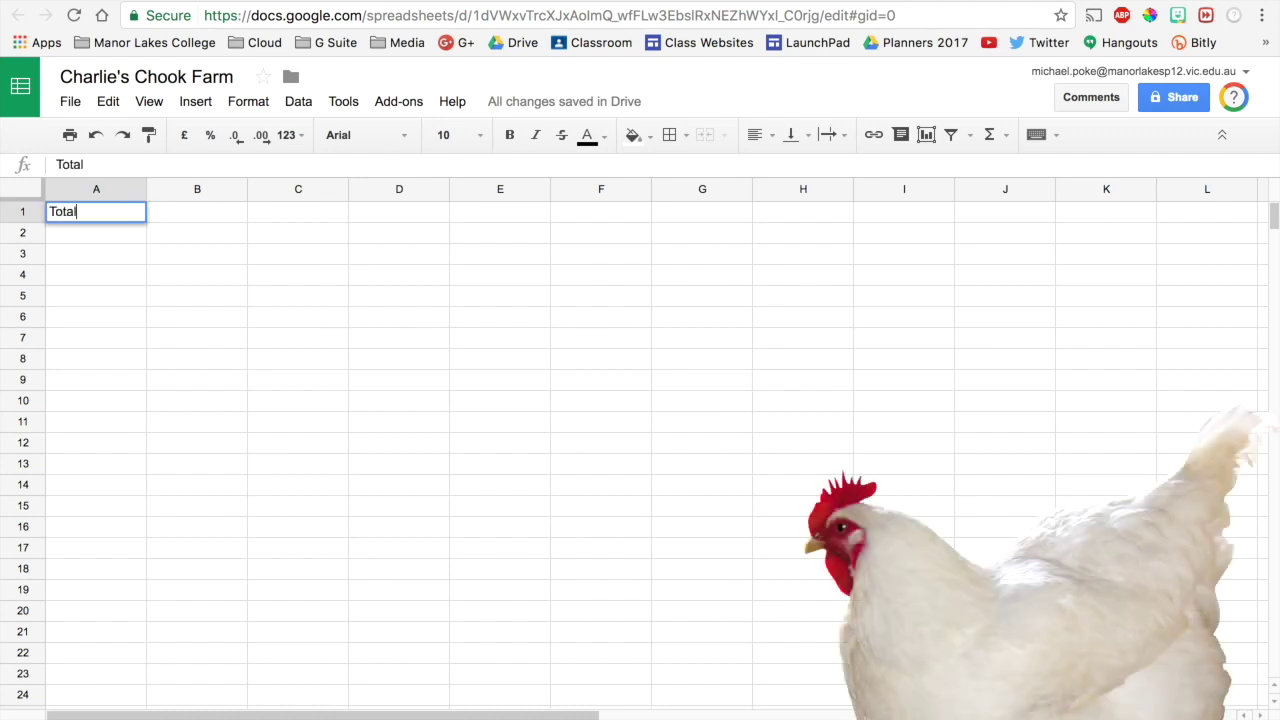
key("shift+space")
left_click(589, 135)
left_click(688, 318)
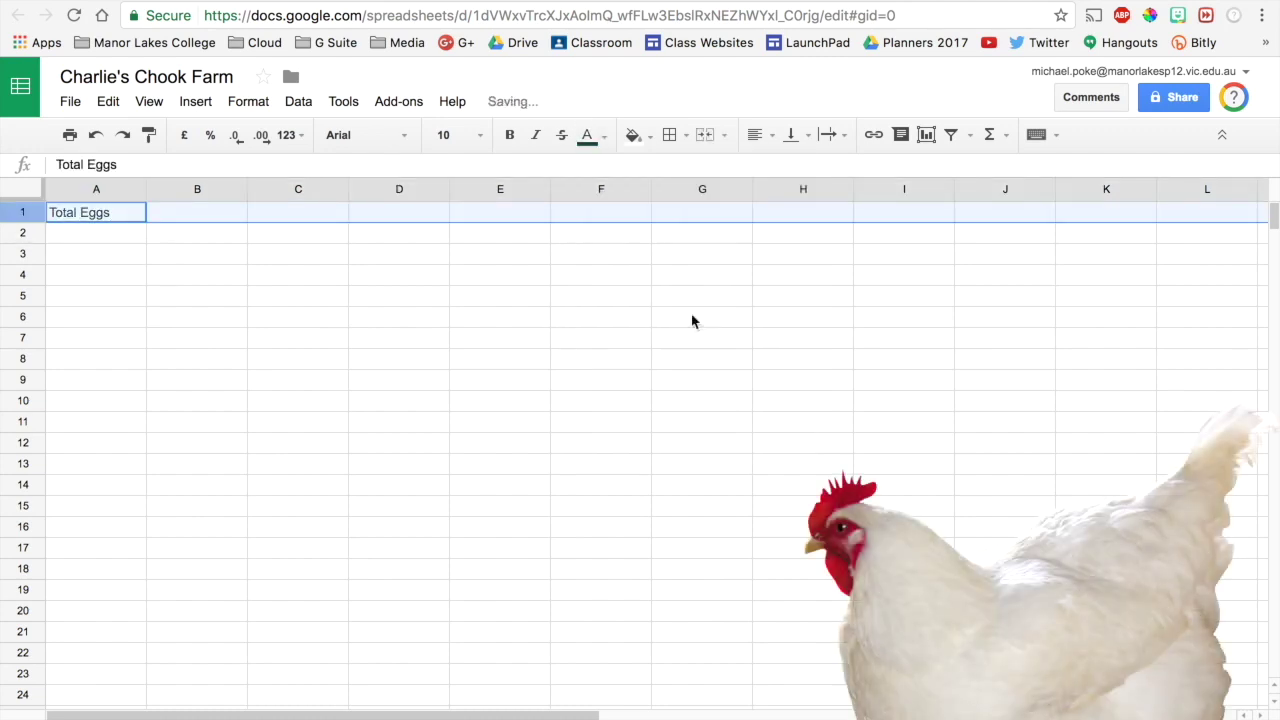
Make row 1 bold at font size 18 and replace the title in A1 with Egg Production
left_click(509, 135)
left_click(478, 135)
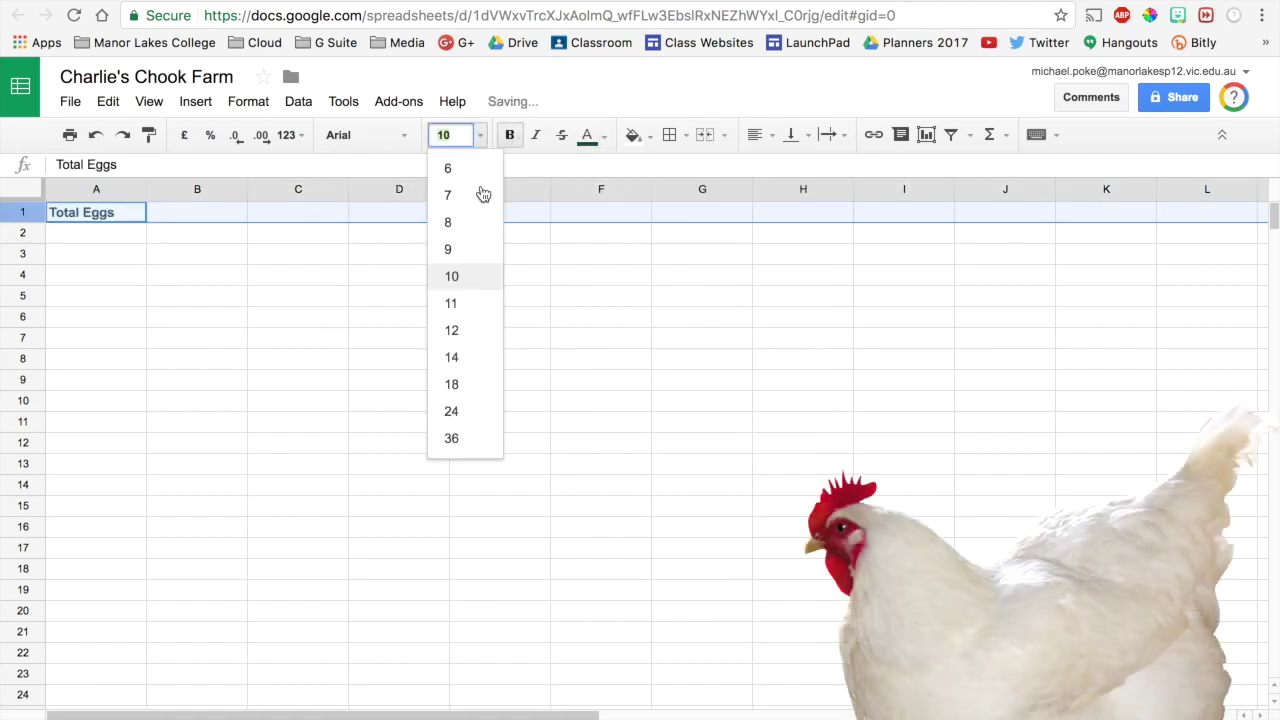
left_click(458, 381)
type("Egg Production")
key("Return")
List the weekdays down A3:A9, entering Monday, Tuesday and Wednesday and filling the series through Sunday
left_click(128, 270)
type("Monday")
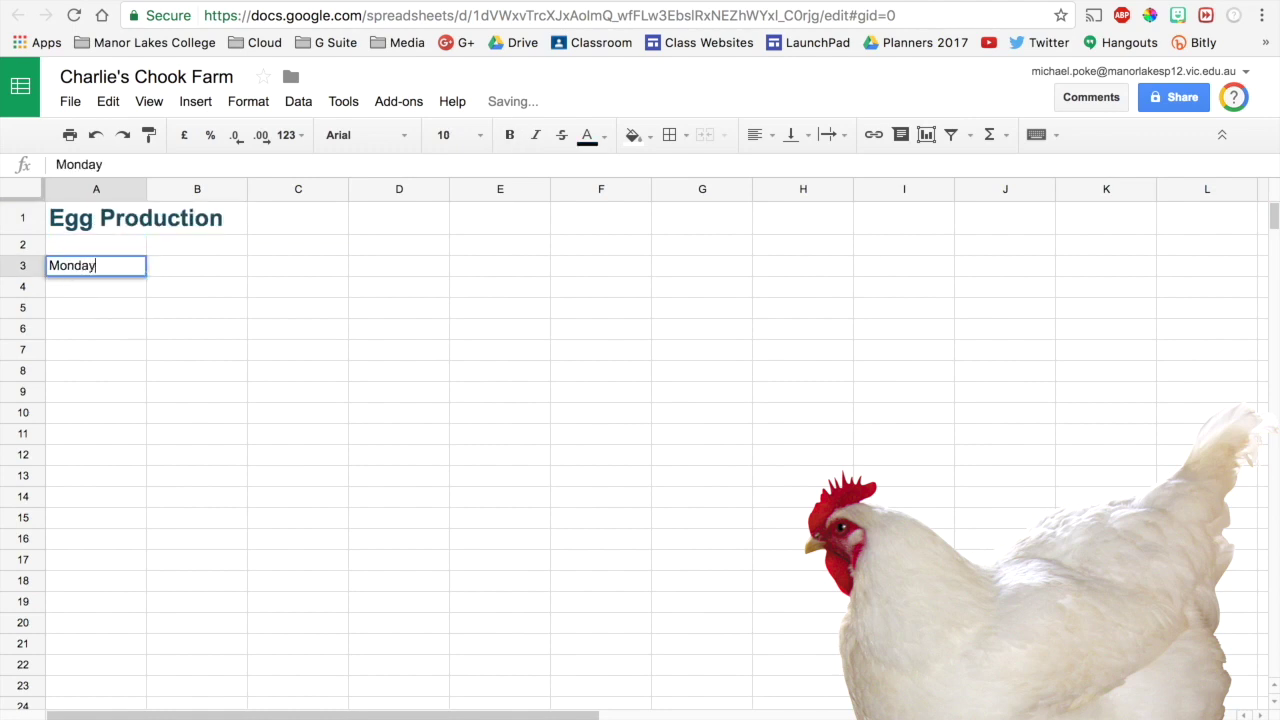
key("Return")
type("Tuesday")
key("Return")
type("Wednesday")
key("ctrl+Return")
left_click_drag(140, 415, 140, 435)
Add the column headings Week 1 to Week 4 across B2:E2, entering Week 1 and Week 2 and filling the rest
left_click(196, 245)
type("Week 1")
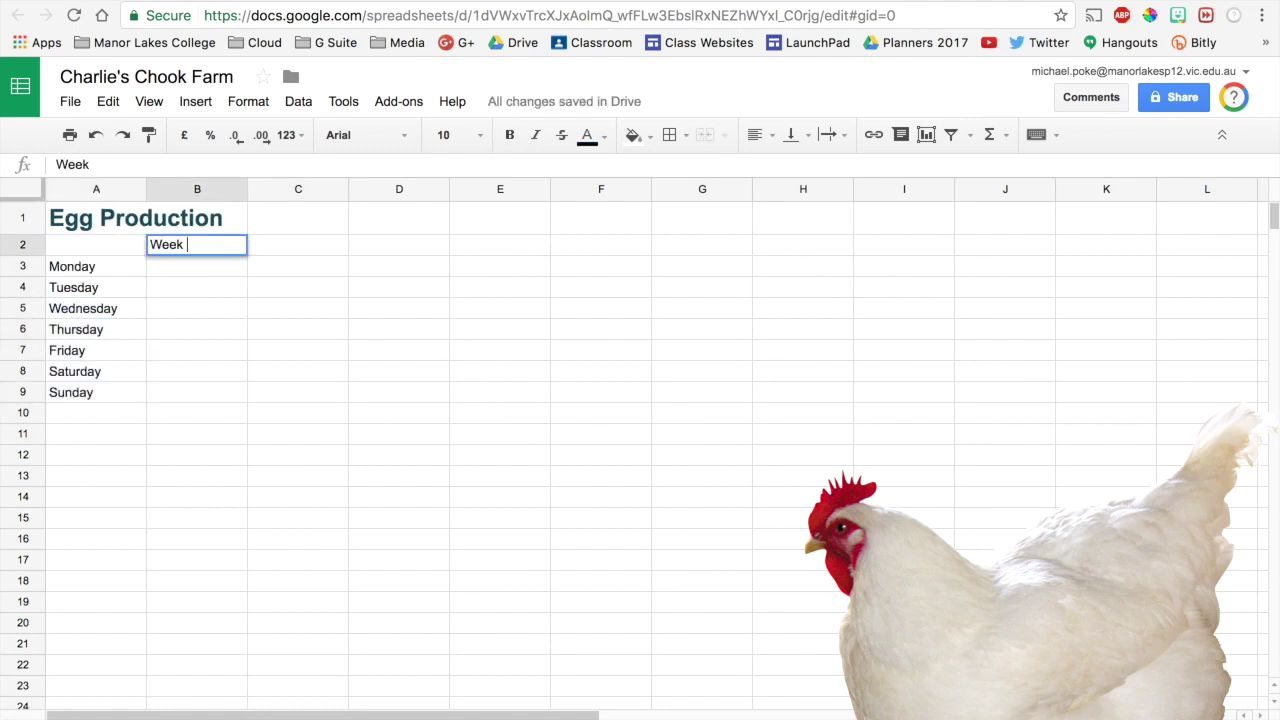
key("Tab")
type("Week 2")
key("ctrl+Return")
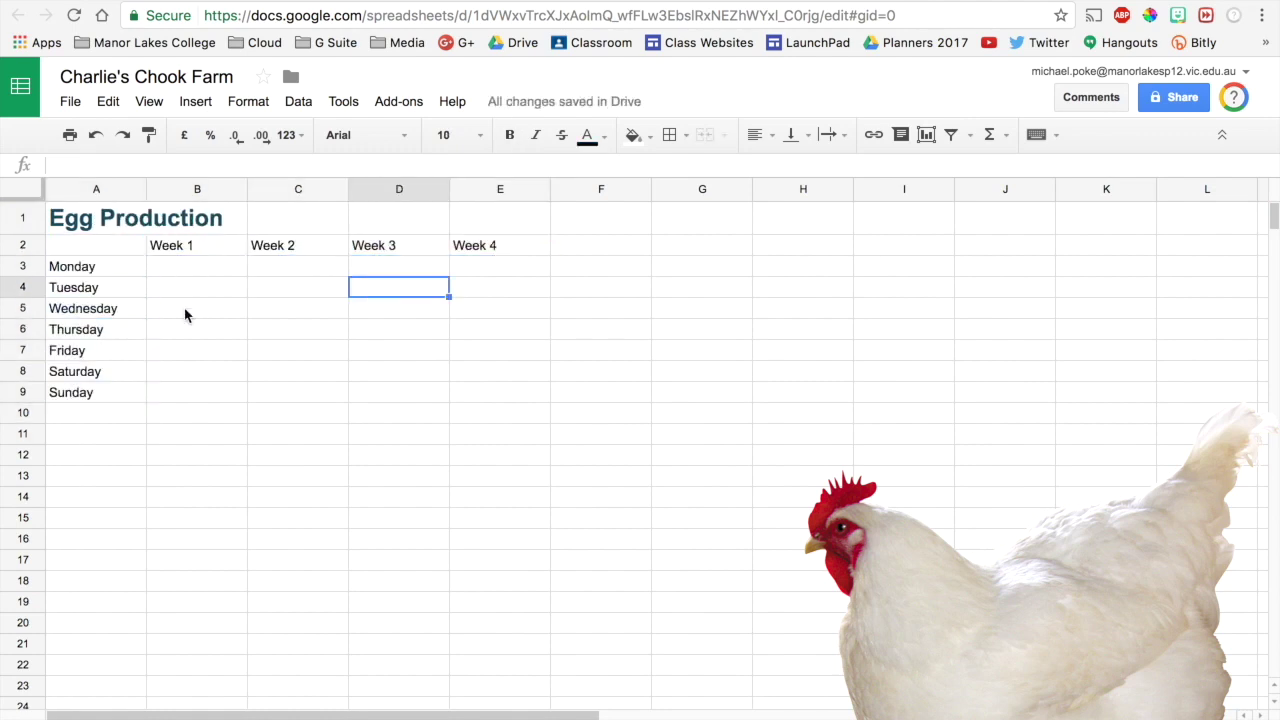
Enter Monday's egg counts for Weeks 1 to 4: 93422, 83134, 123098 and 12342
key("ctrl+plus")
key("ctrl+plus")
left_click(271, 320)
type("93422")
key("Tab")
type("83134\t123098\t123")
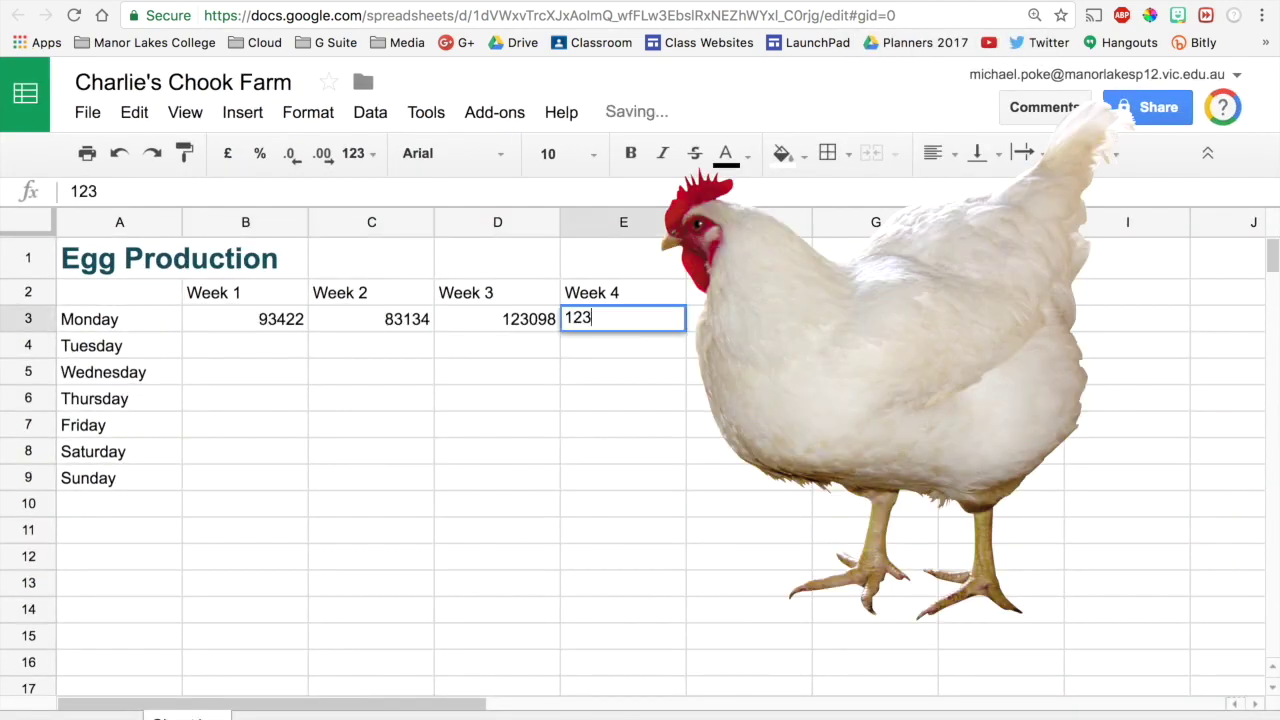
type("42")
key("Return")
Enter the four weekly counts for Tuesday (23455, 2442345, 23432, 2342346) and Wednesday (435345, 76876, 98776, 987676)
type("23455\t2442345\t23432\t2342346")
key("Return")
type("435345\t76876\t98776\t987676")
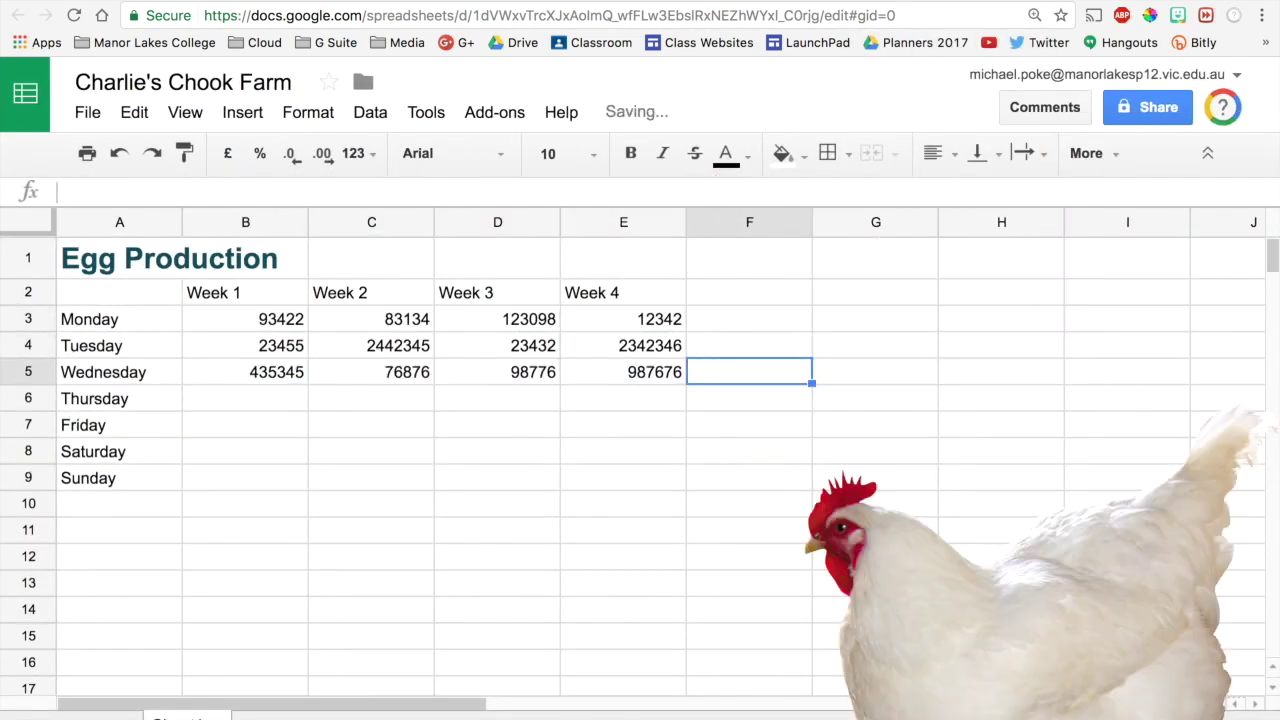
key("Return")
Enter the four weekly counts for Thursday (9767876, 98778, 9088979, 98798) and Friday (987897, 87987, 9086, 99078)
type("9767876\t98778\t9088979\t98798")
key("Return")
type("987897\t87987\t908")
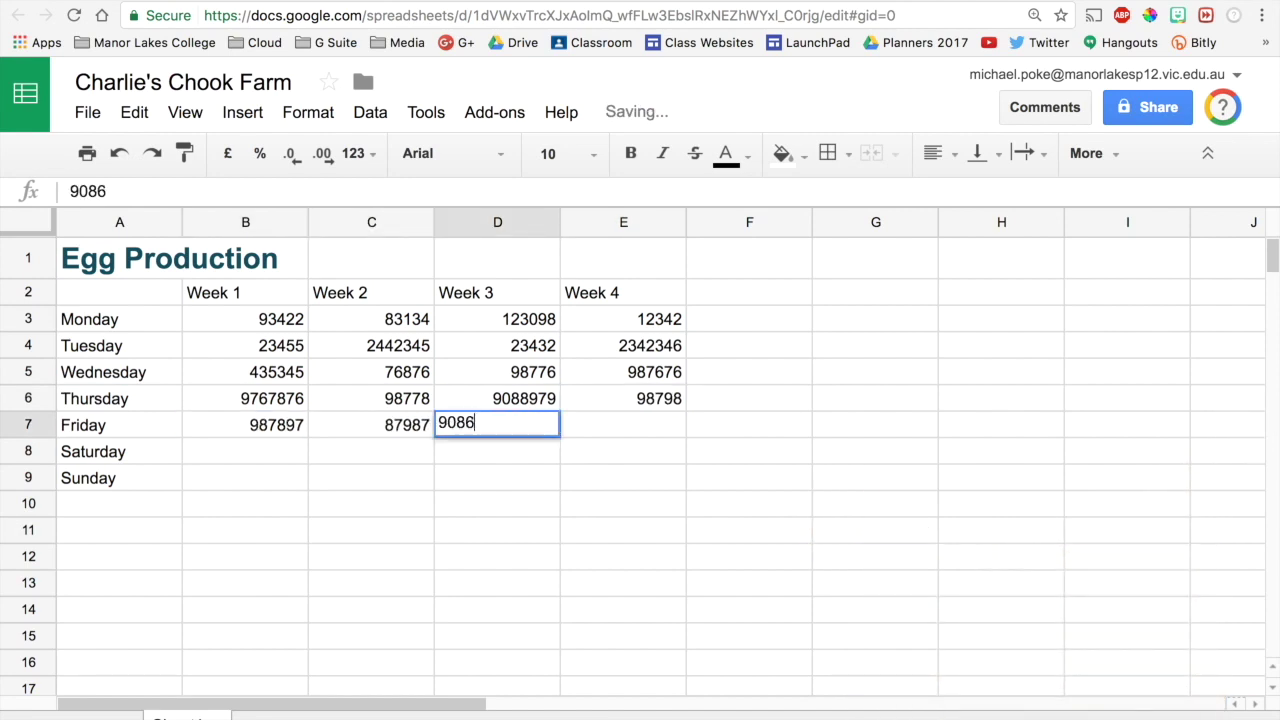
type("6\t99078")
key("Return")
Enter the four weekly counts for Saturday (76234, 2342, 987, 98796) and Sunday (9788, 987987, 6576, 9975)
type("76234\t2342\t987\t98796")
key("Return")
type("9788\t987987\t6576\t9975")
key("Return")
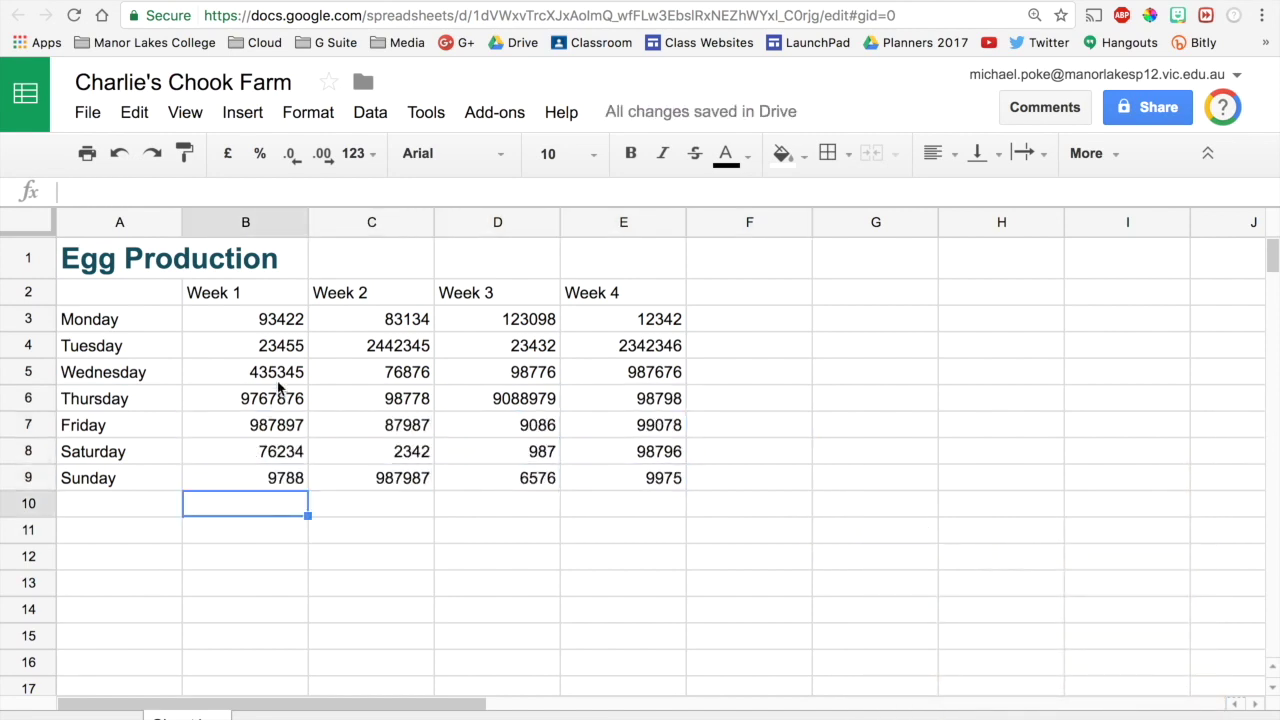
Make the week headings in B2:E2 and the day names in A3:A9 bold
left_click_drag(240, 296, 633, 284)
key("ctrl+b")
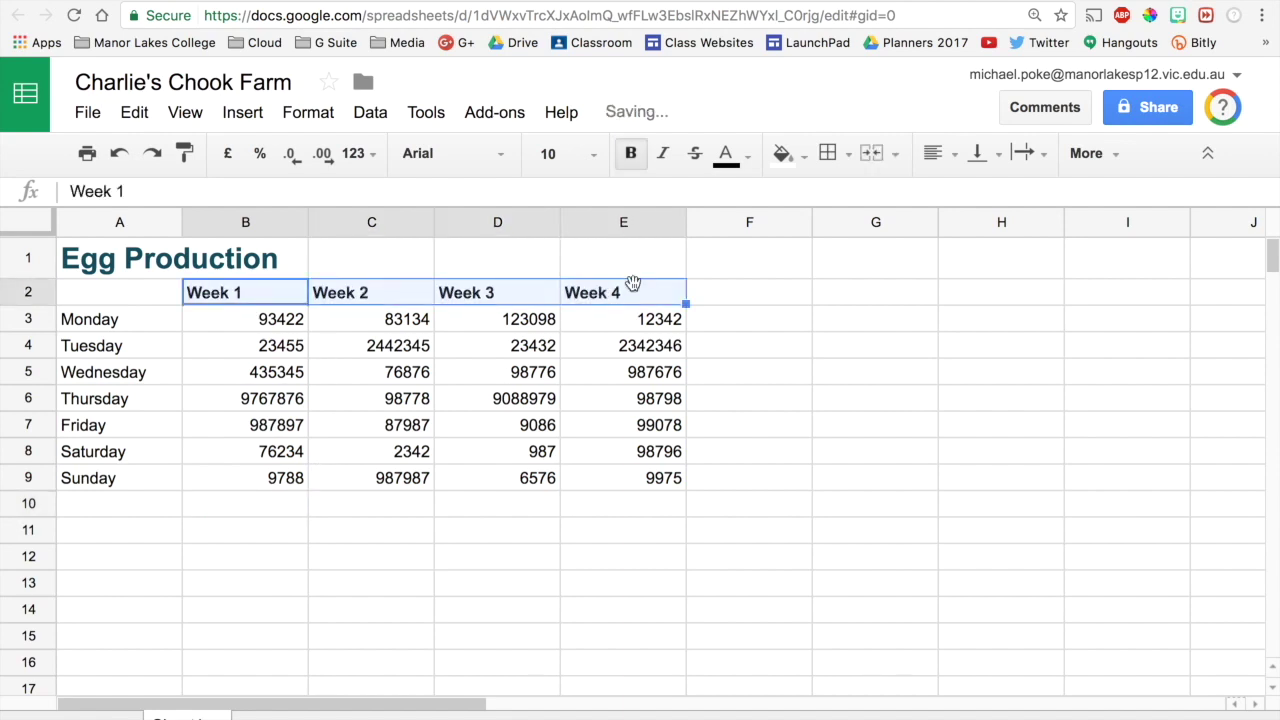
left_click(114, 373)
left_click_drag(118, 322, 120, 489)
key("ctrl+b")
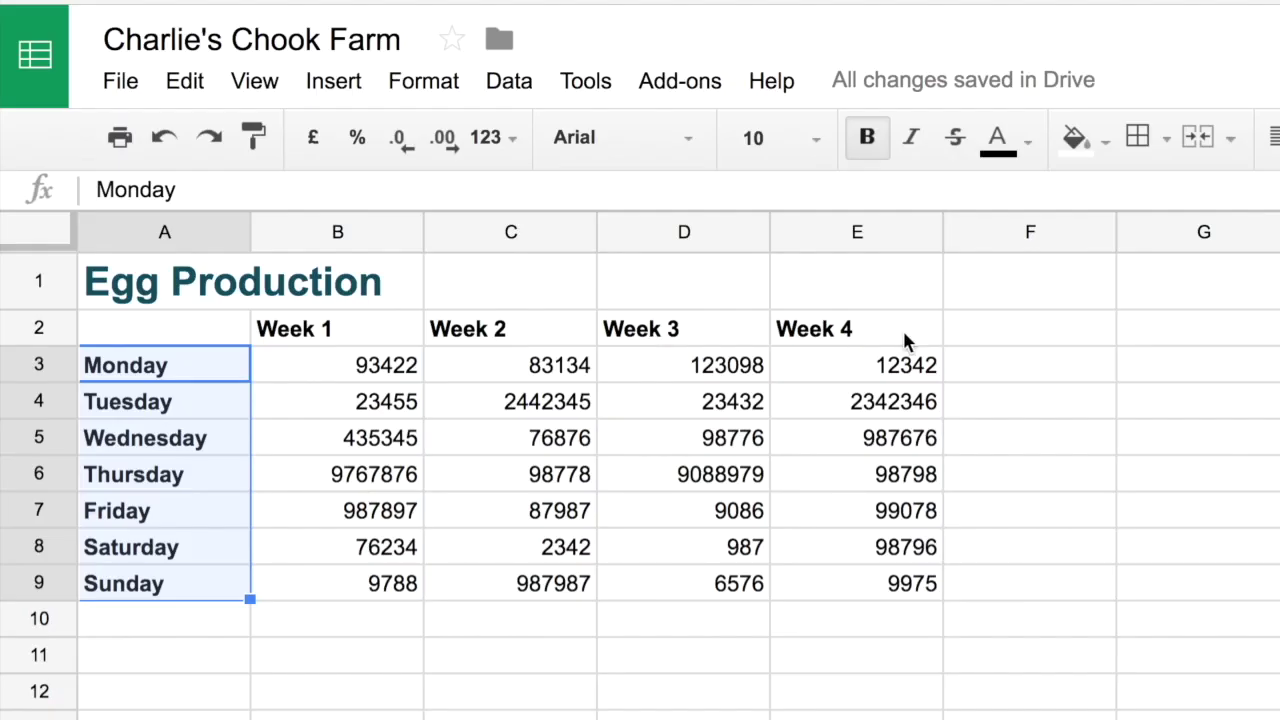
Add a Total label below the day names in A10 and another beside the week headings in F2
left_click(657, 300)
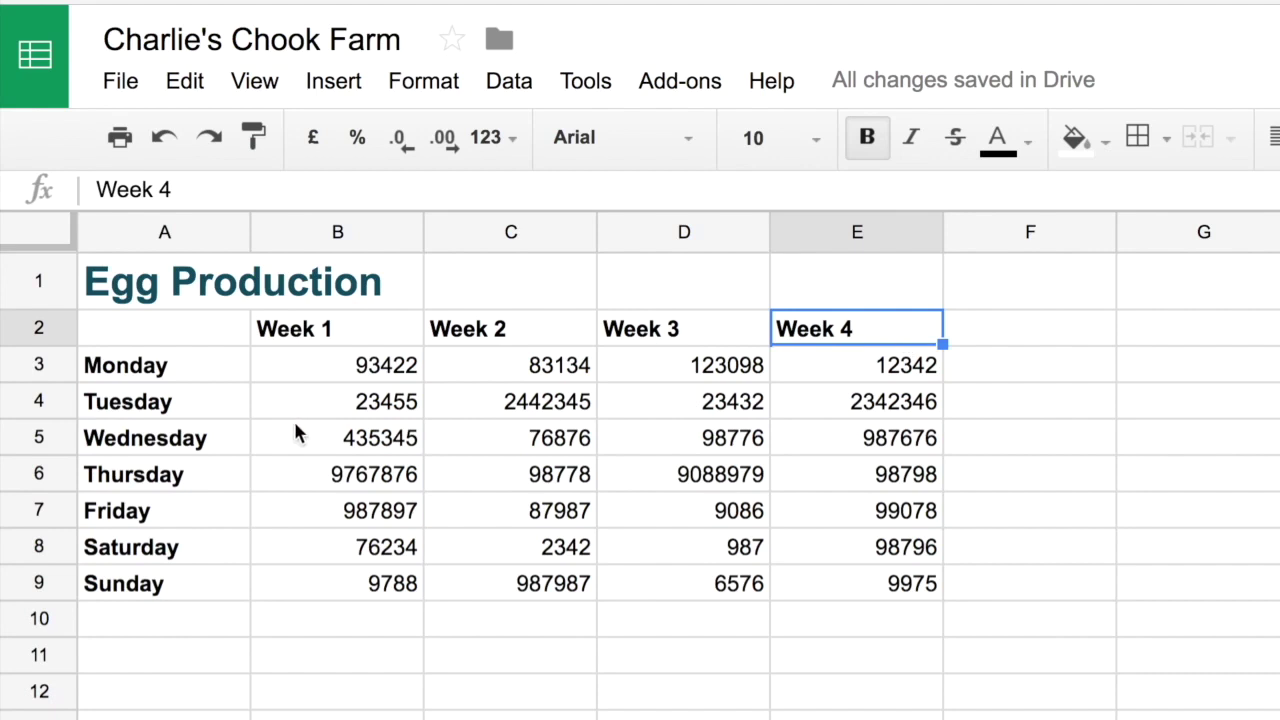
left_click(199, 620)
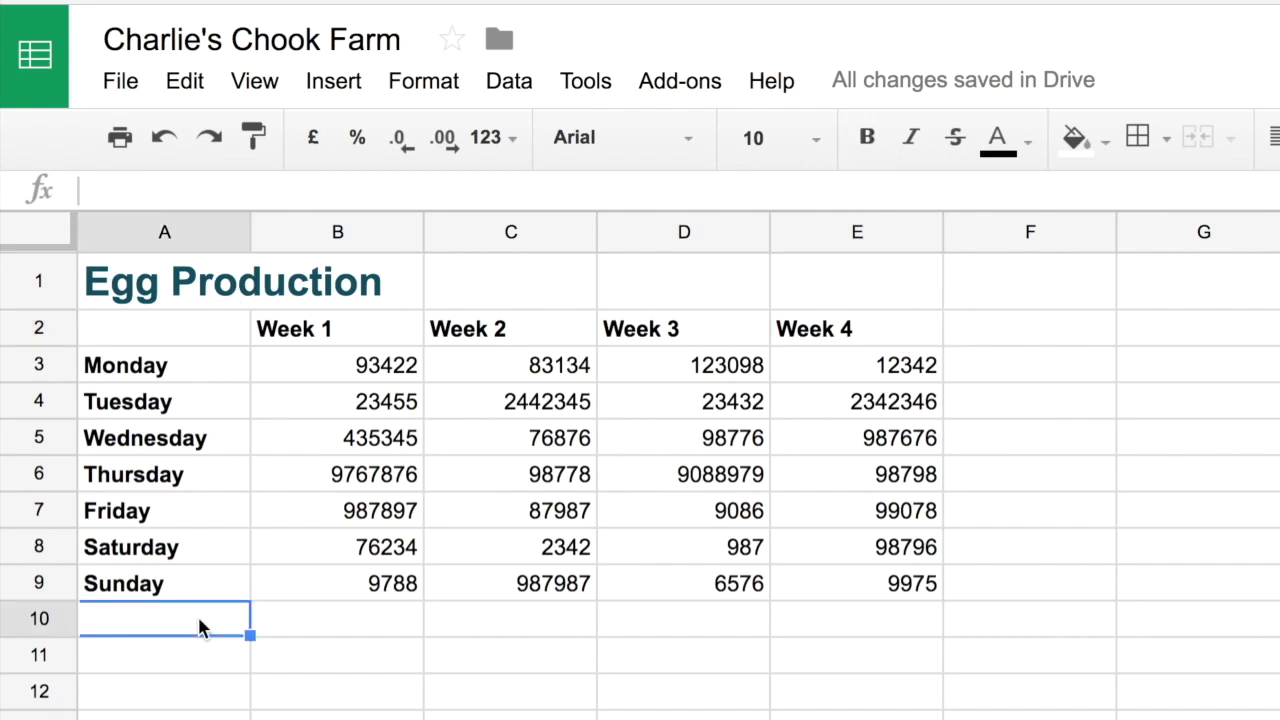
type("Total")
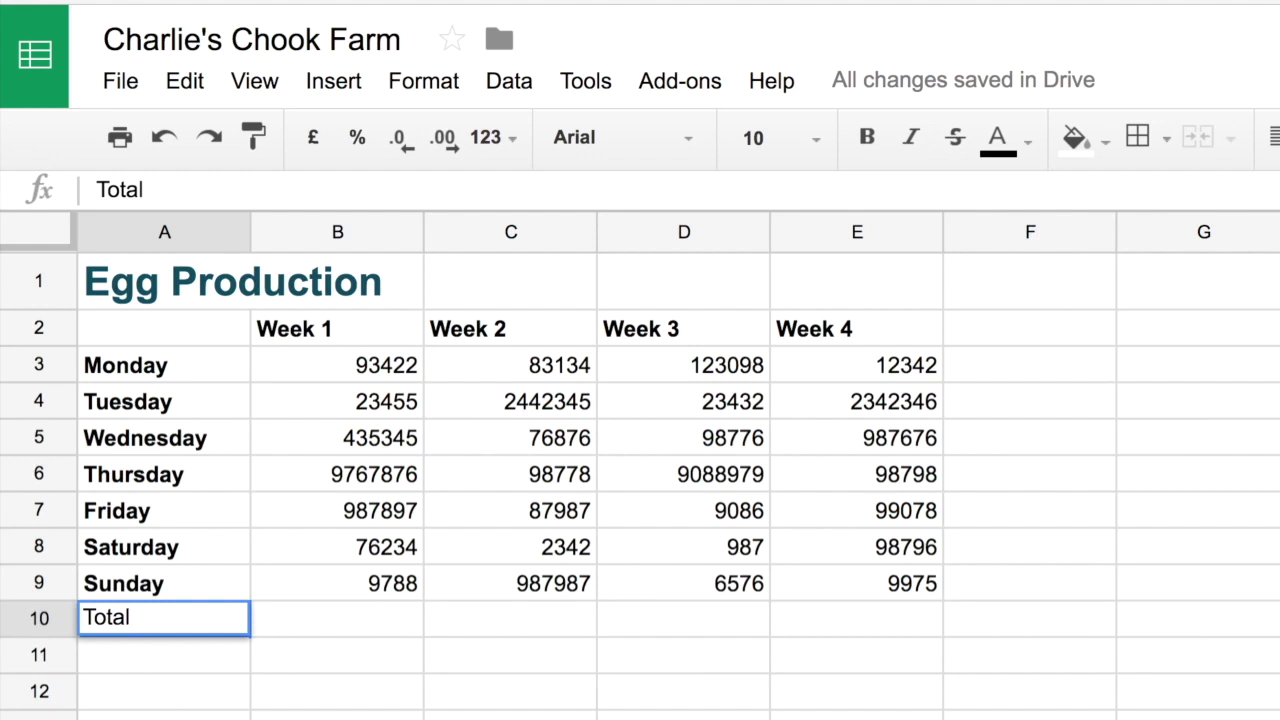
key("Return")
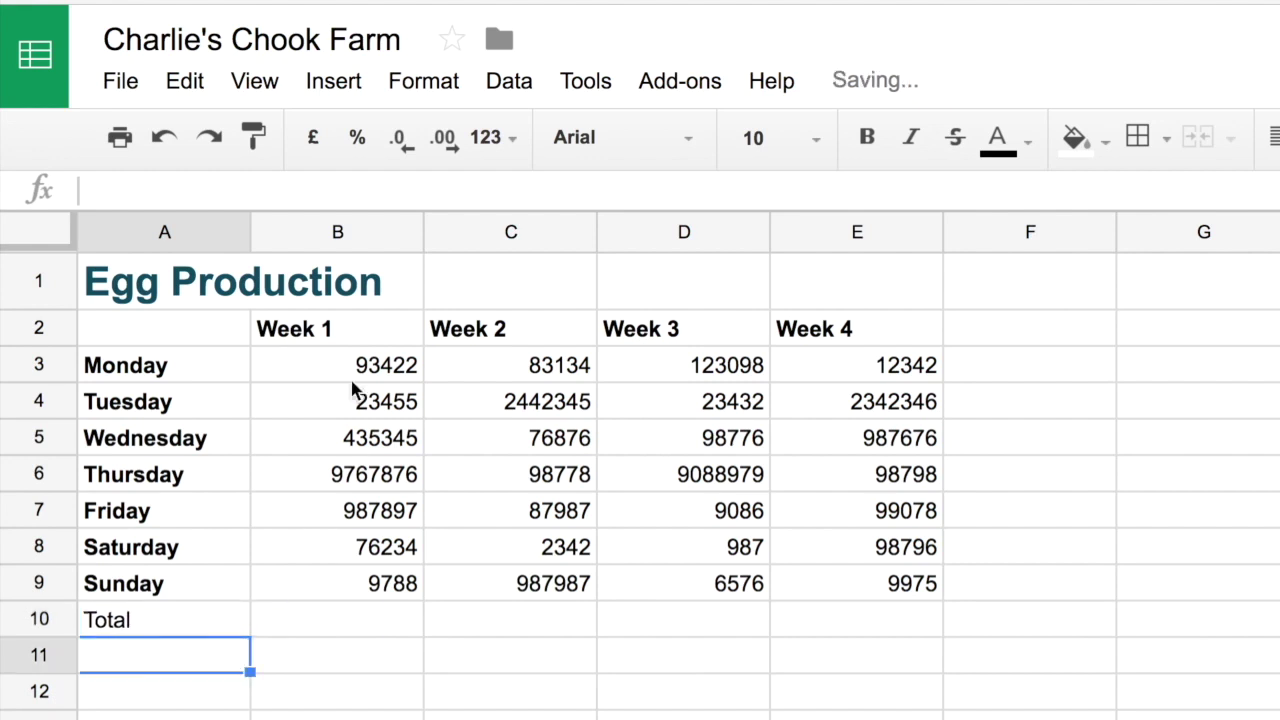
left_click(1040, 330)
type("Tot")
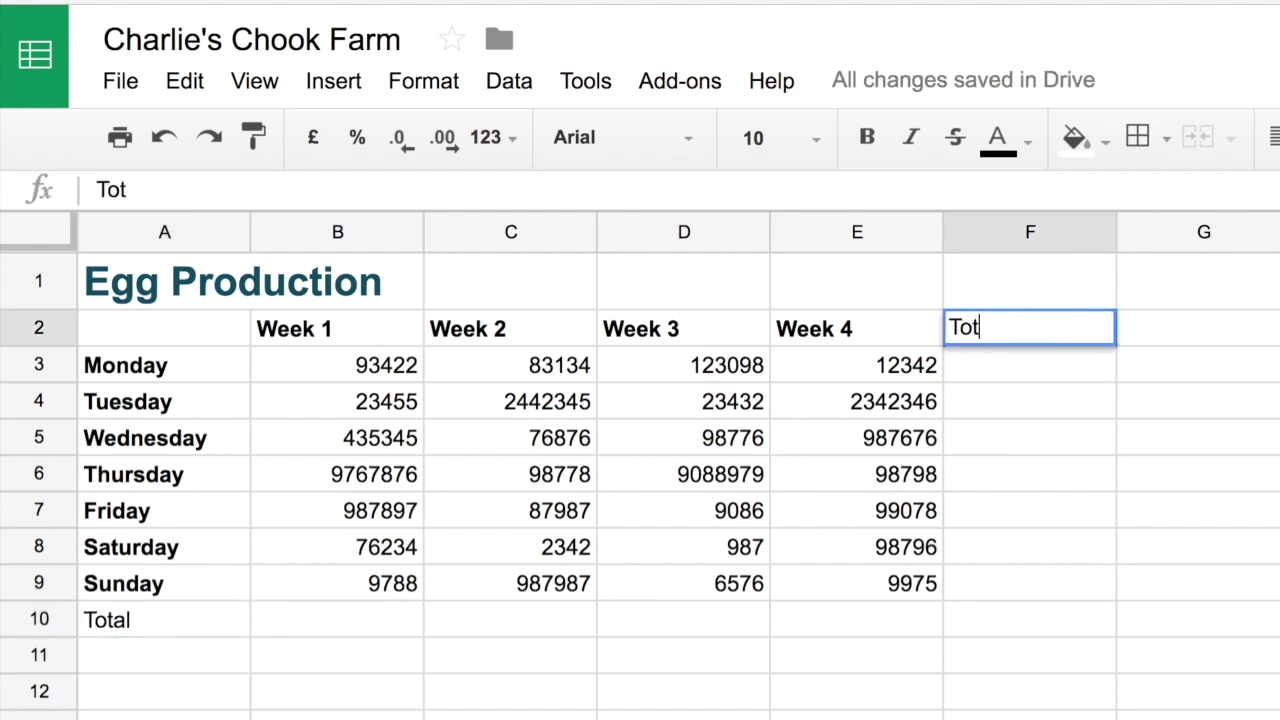
type("al")
key("Return")
Make the Total labels in F2 and A10 bold
left_click(1076, 315)
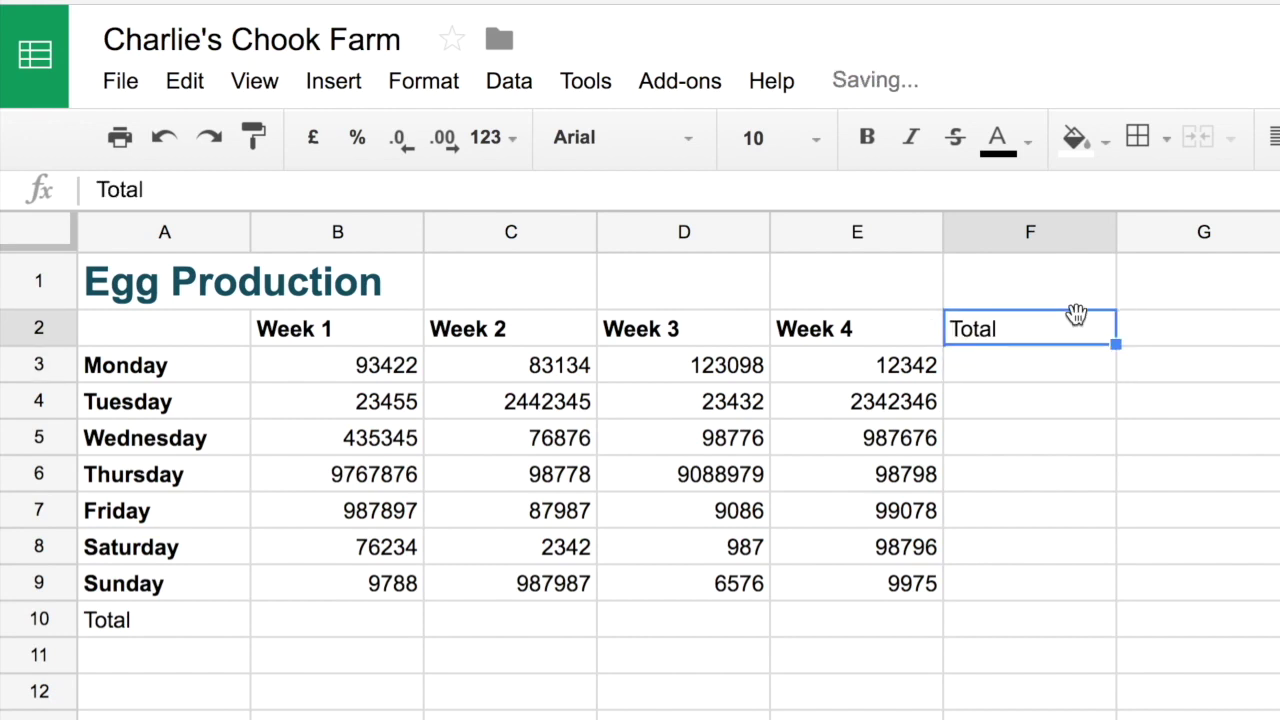
key("ctrl+b")
left_click(196, 611)
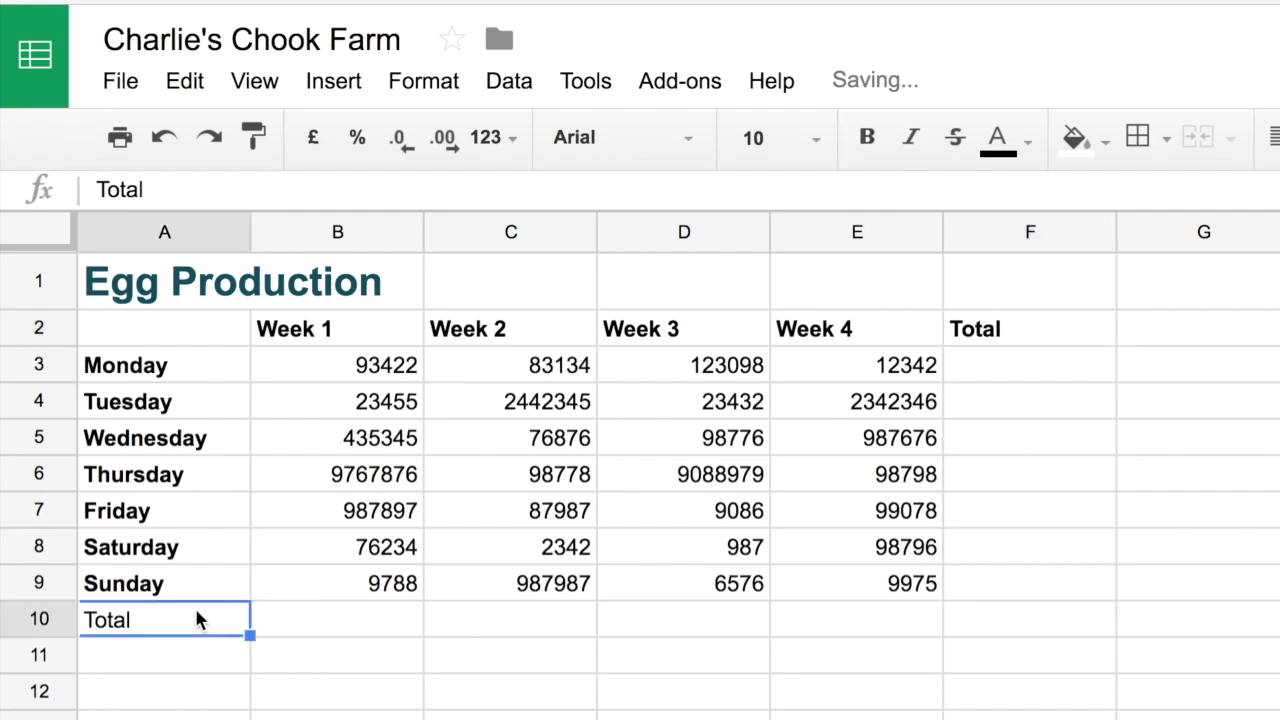
key("ctrl+b")
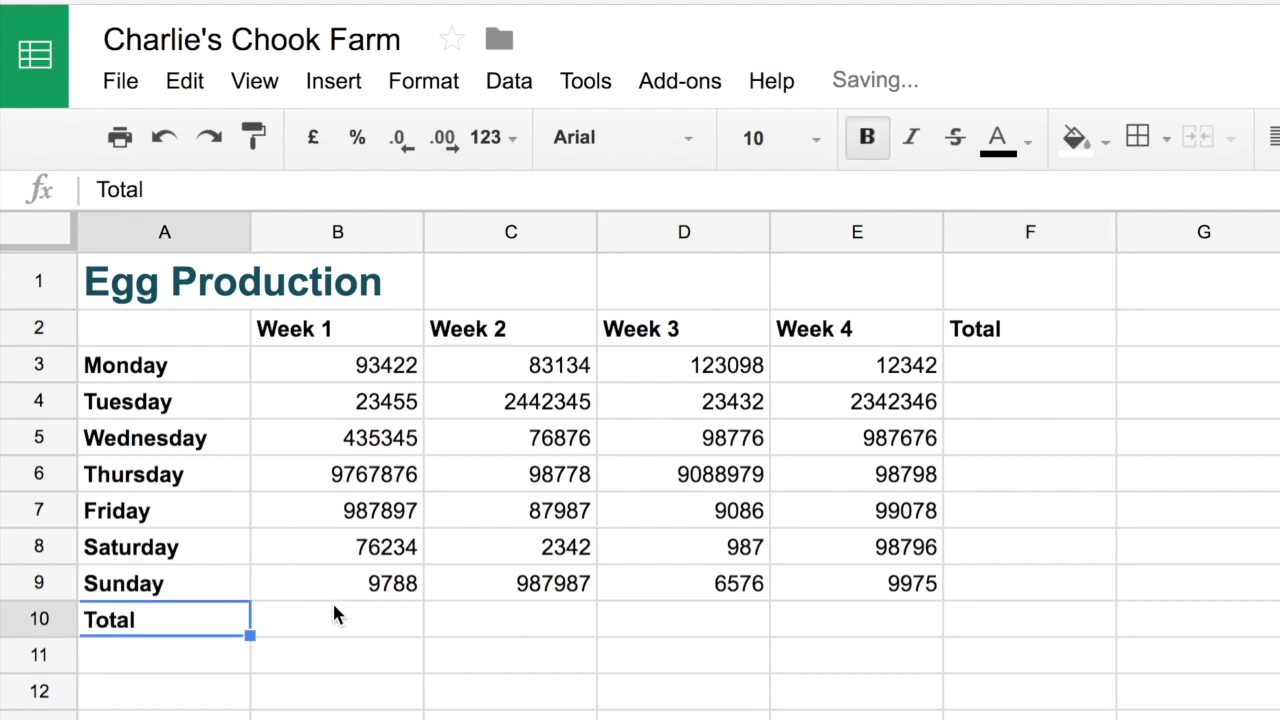
Add a top border to the Total row cells B10:E10
left_click_drag(325, 611, 900, 620)
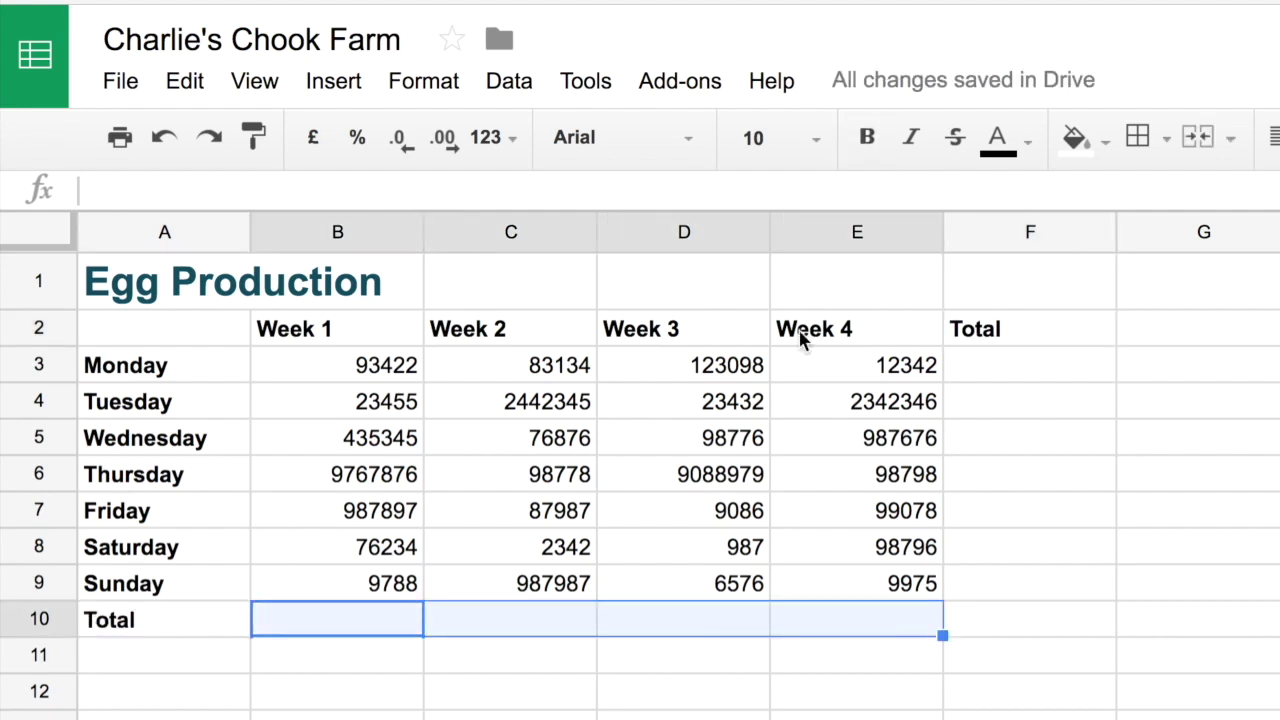
left_click(1162, 141)
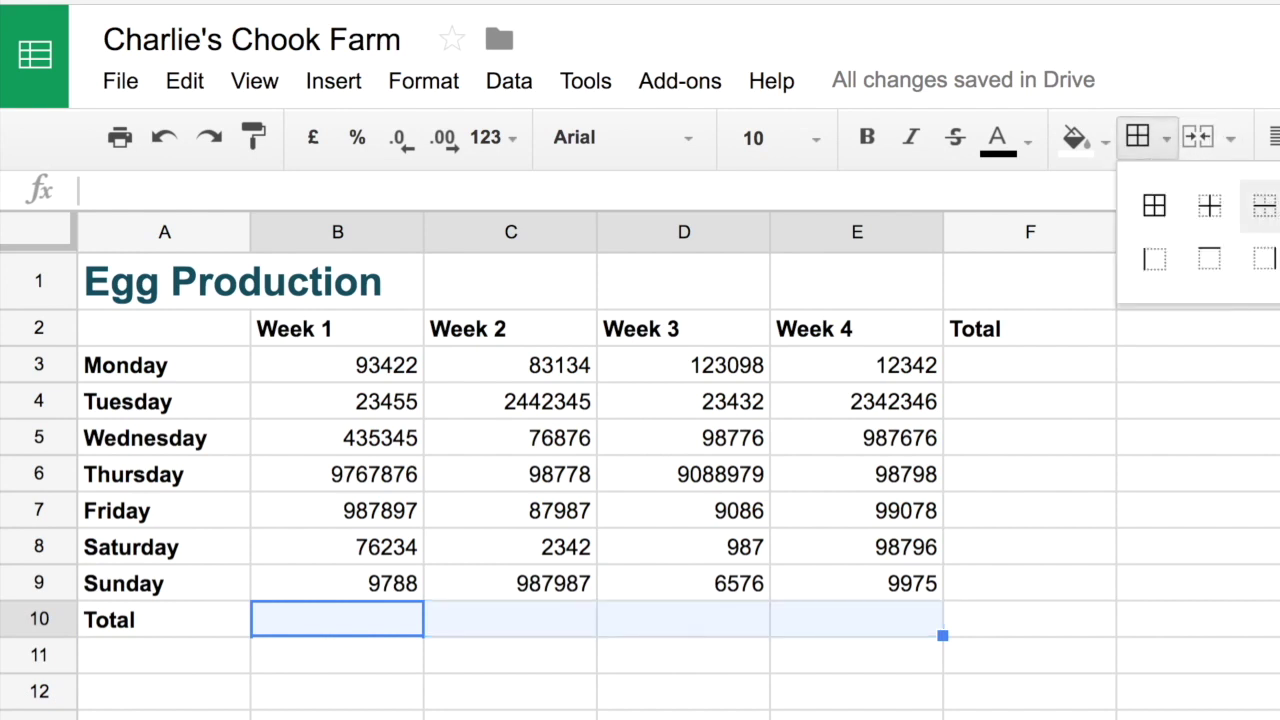
left_click(1218, 268)
left_click(642, 694)
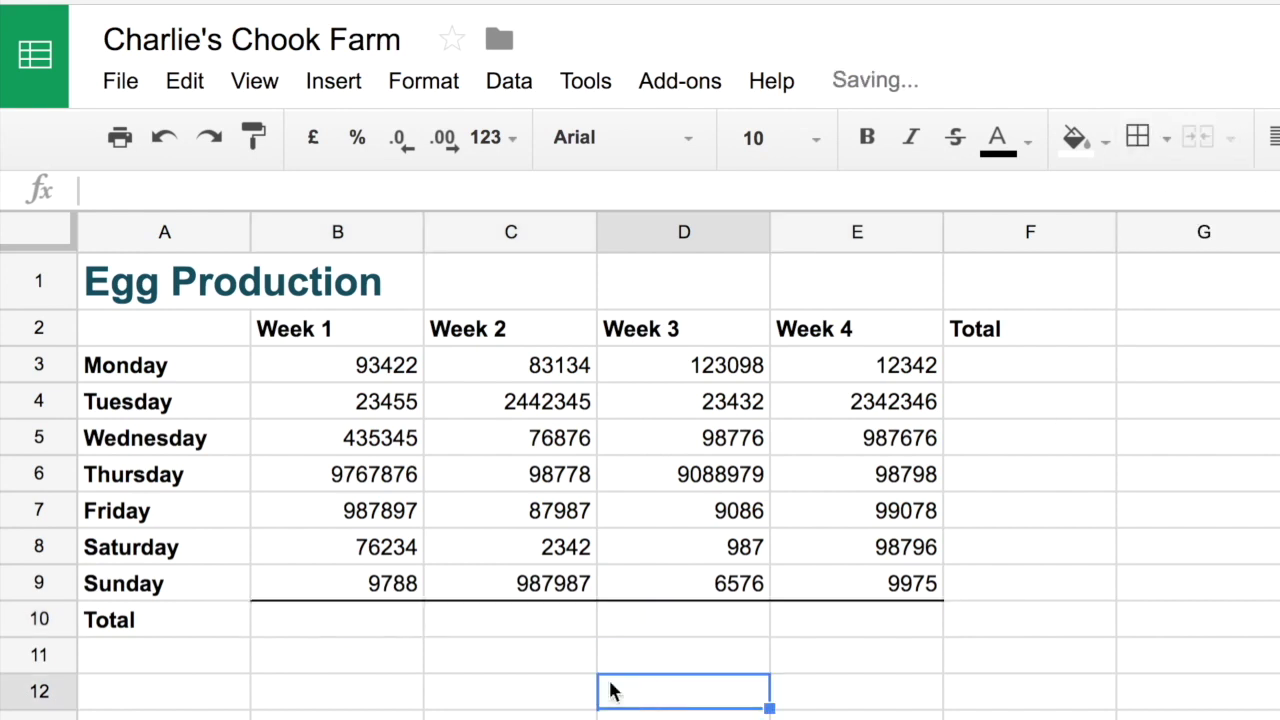
Total Week 1 in B10 by adding its seven daily cells individually with =B3+B4+B5+B6+B7+B8+B9
left_click(343, 625)
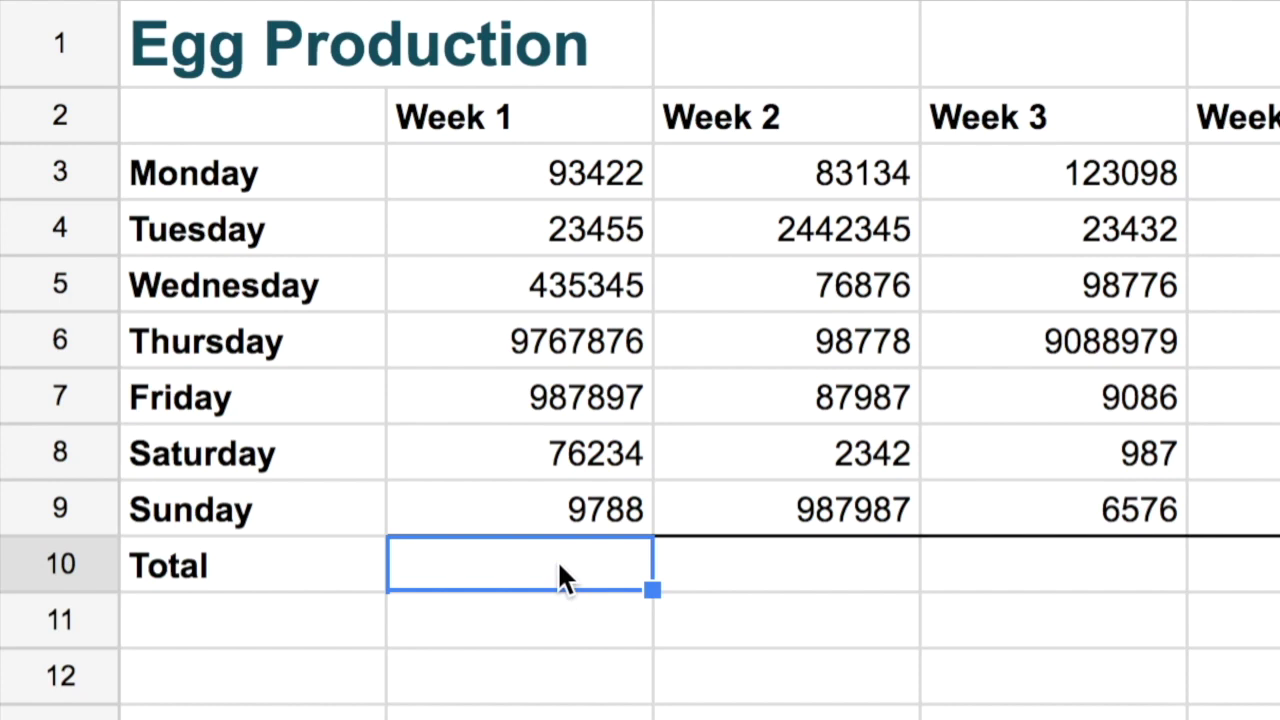
type("=")
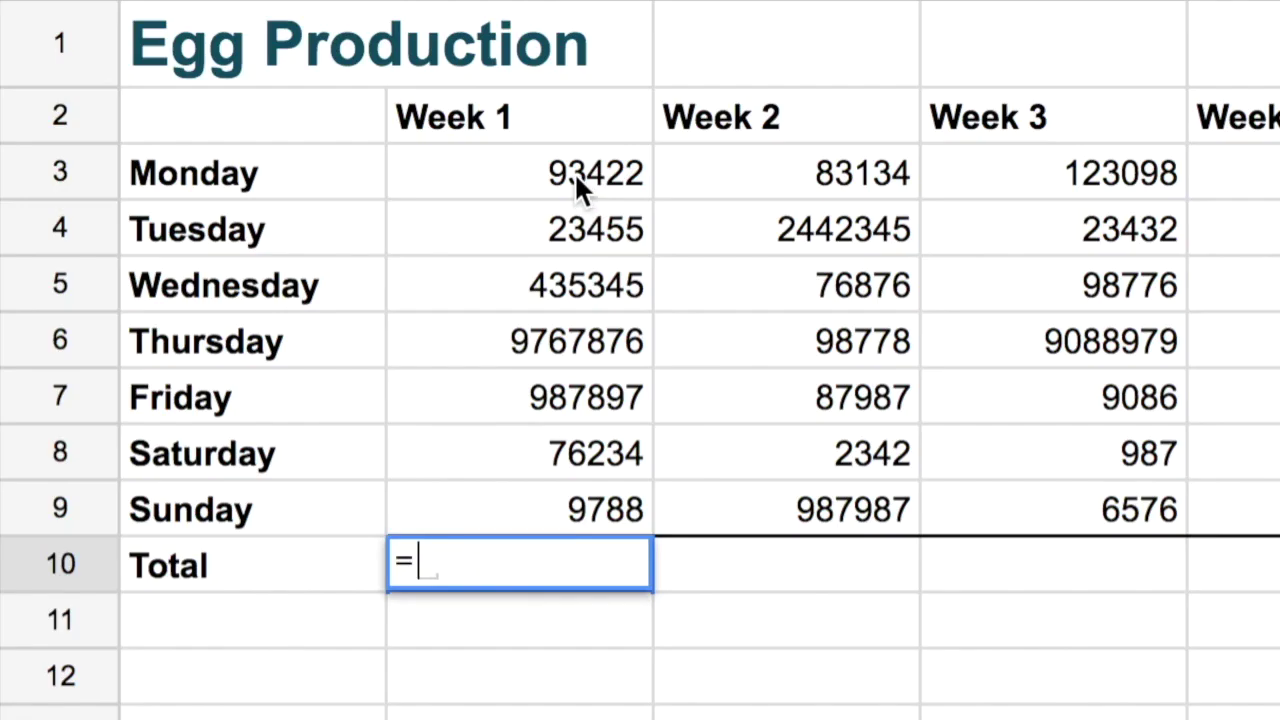
left_click(578, 180)
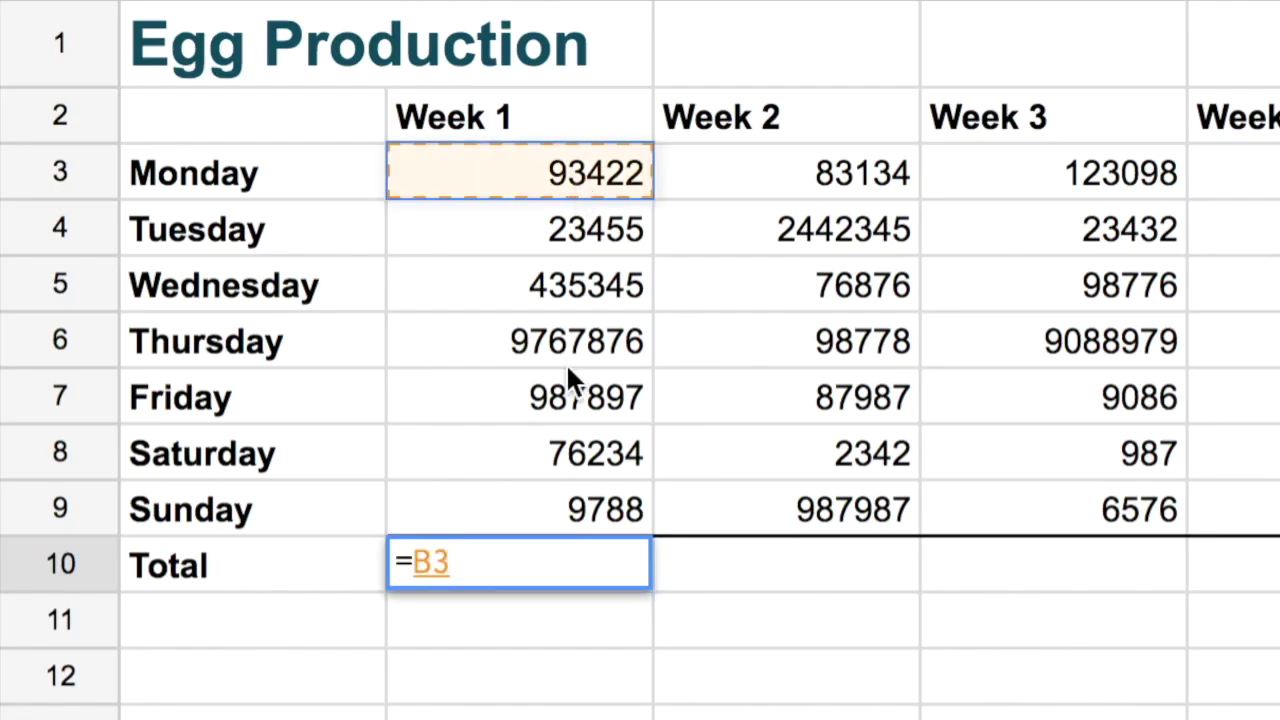
type("+")
left_click(593, 236)
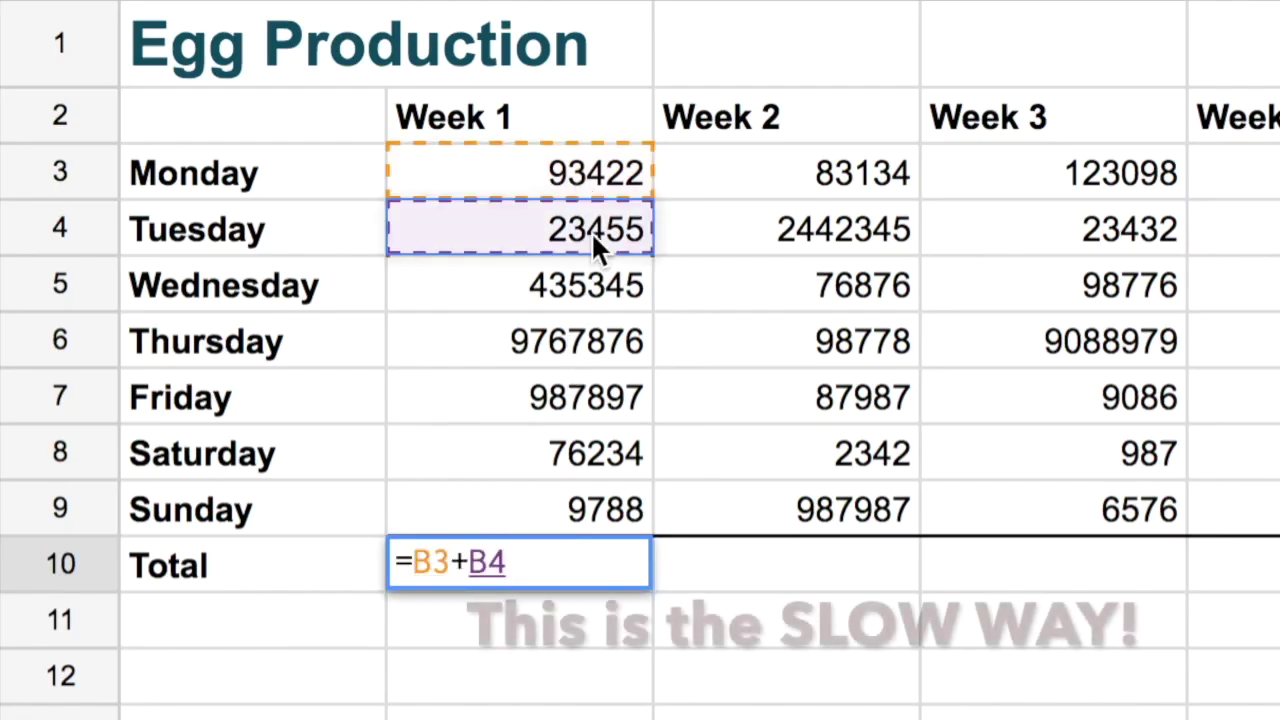
type("+")
left_click(584, 274)
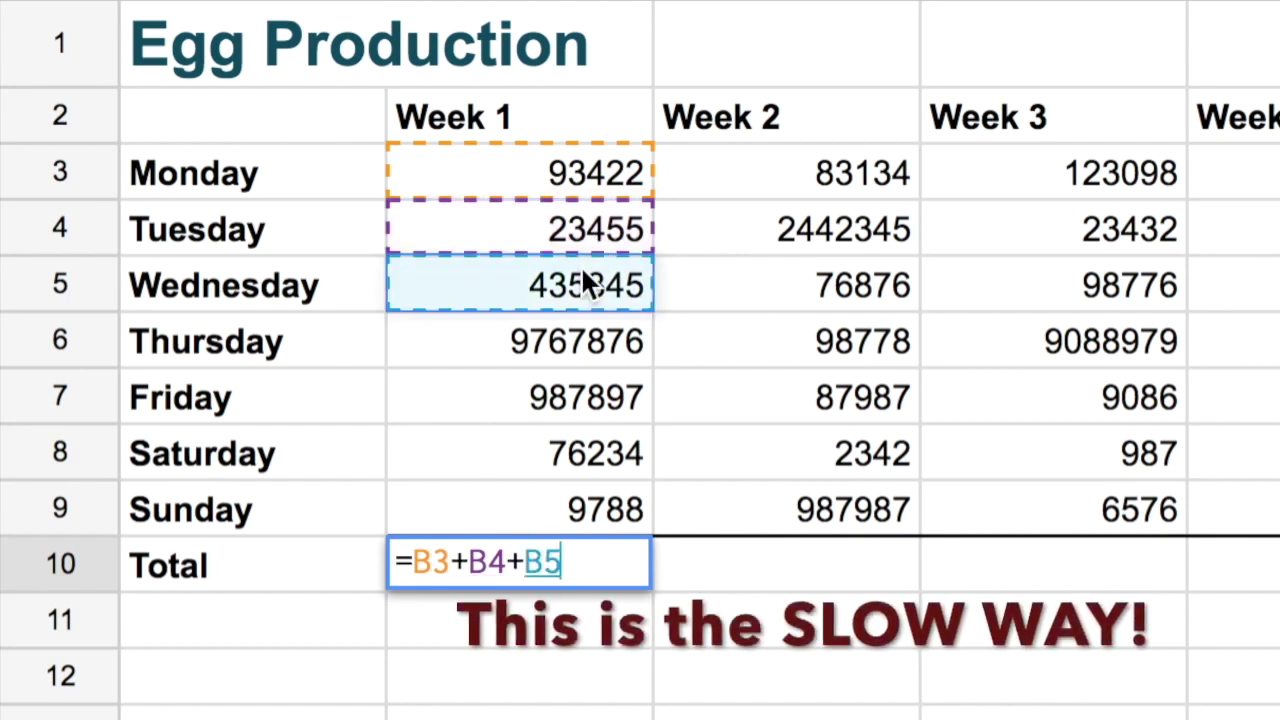
type("+")
left_click(577, 346)
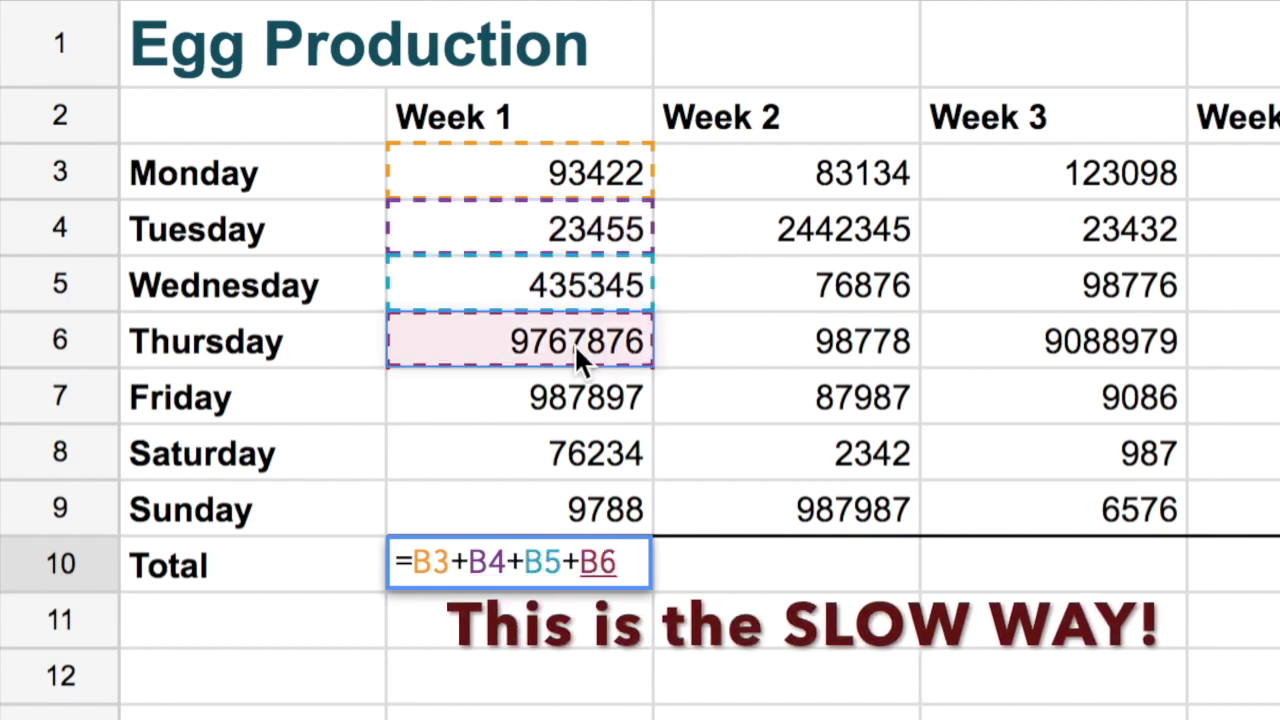
type("+")
left_click(570, 404)
type("+")
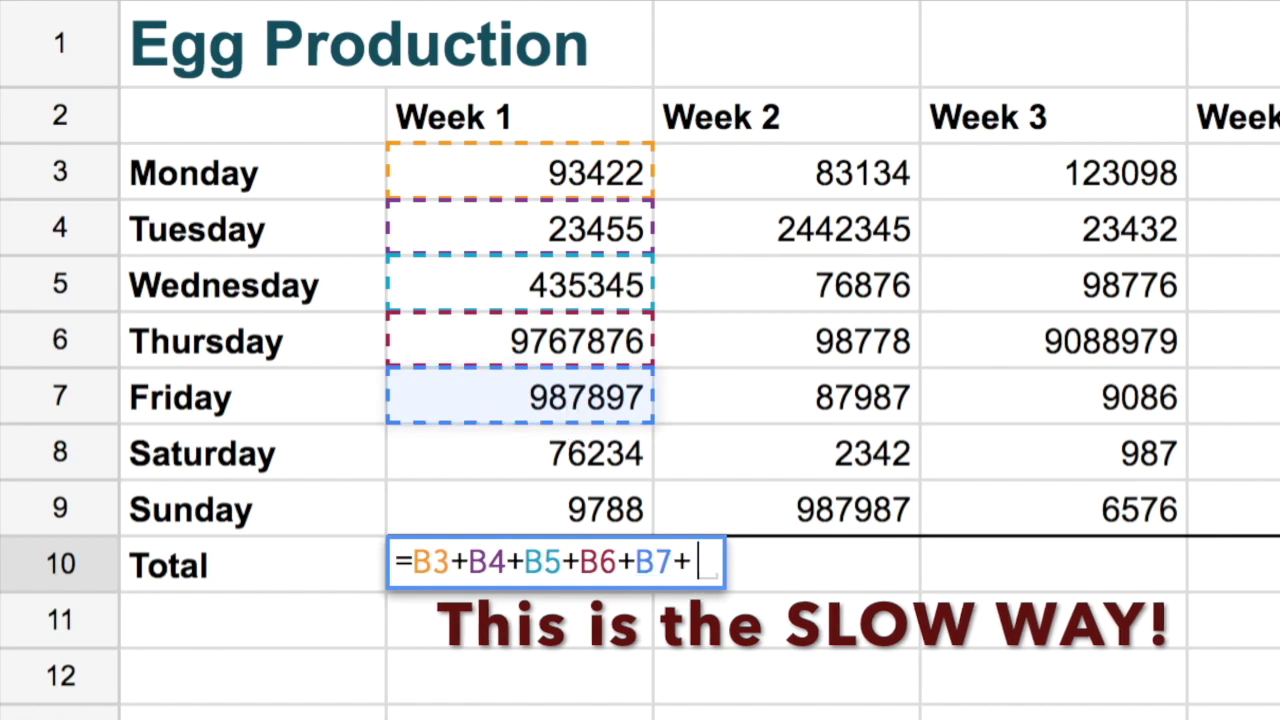
left_click(557, 454)
type("+")
left_click(555, 513)
key("Return")
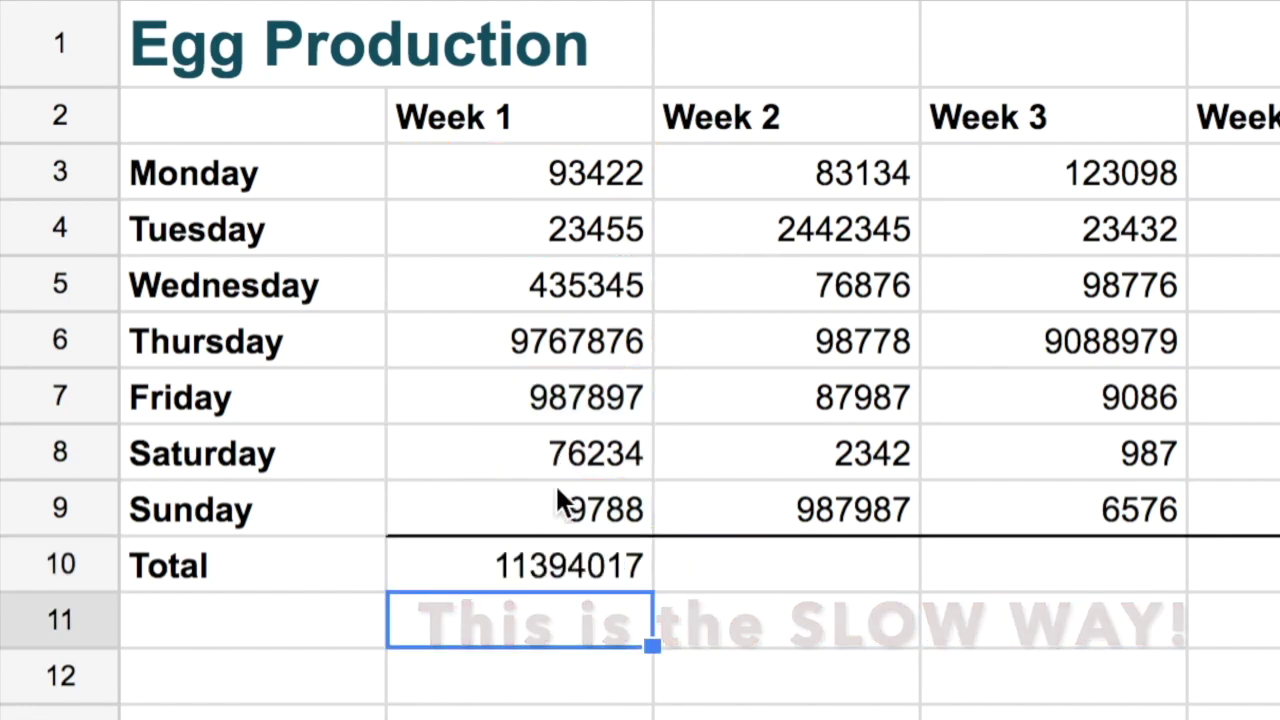
Replace the Week 1 total in B10 with the formula =sum(B3:B9)
left_click(534, 564)
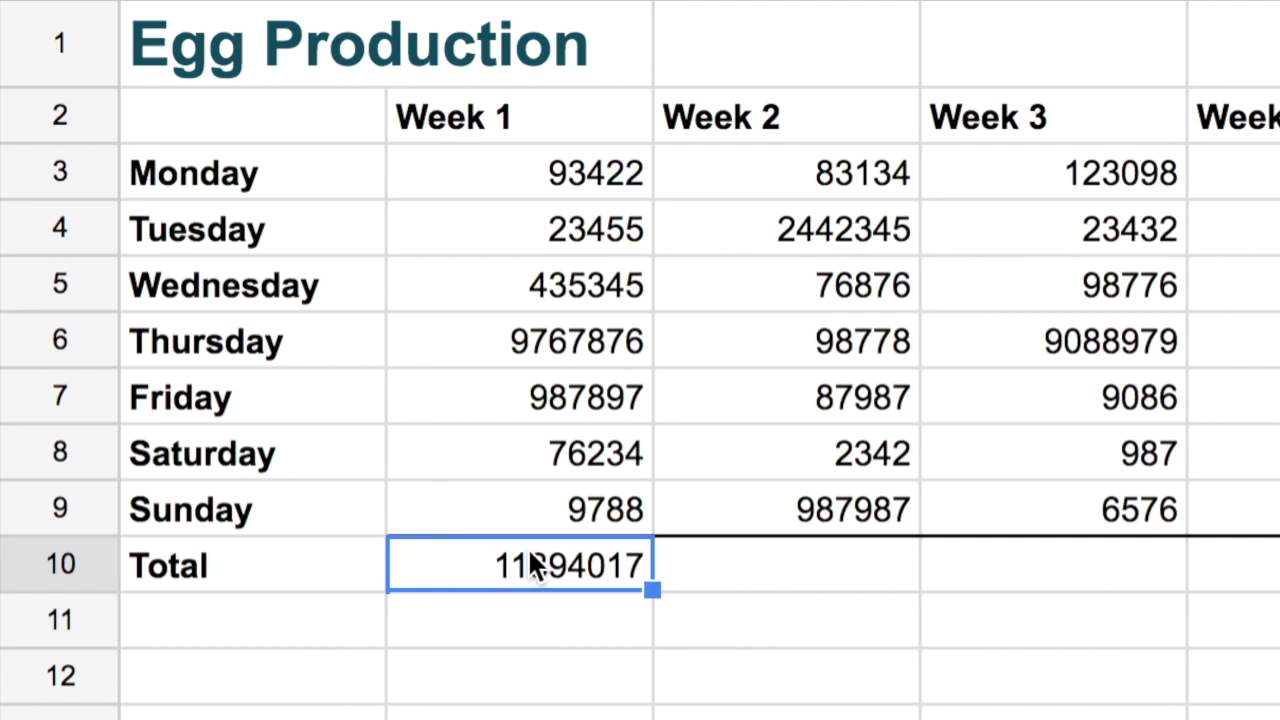
key("Delete")
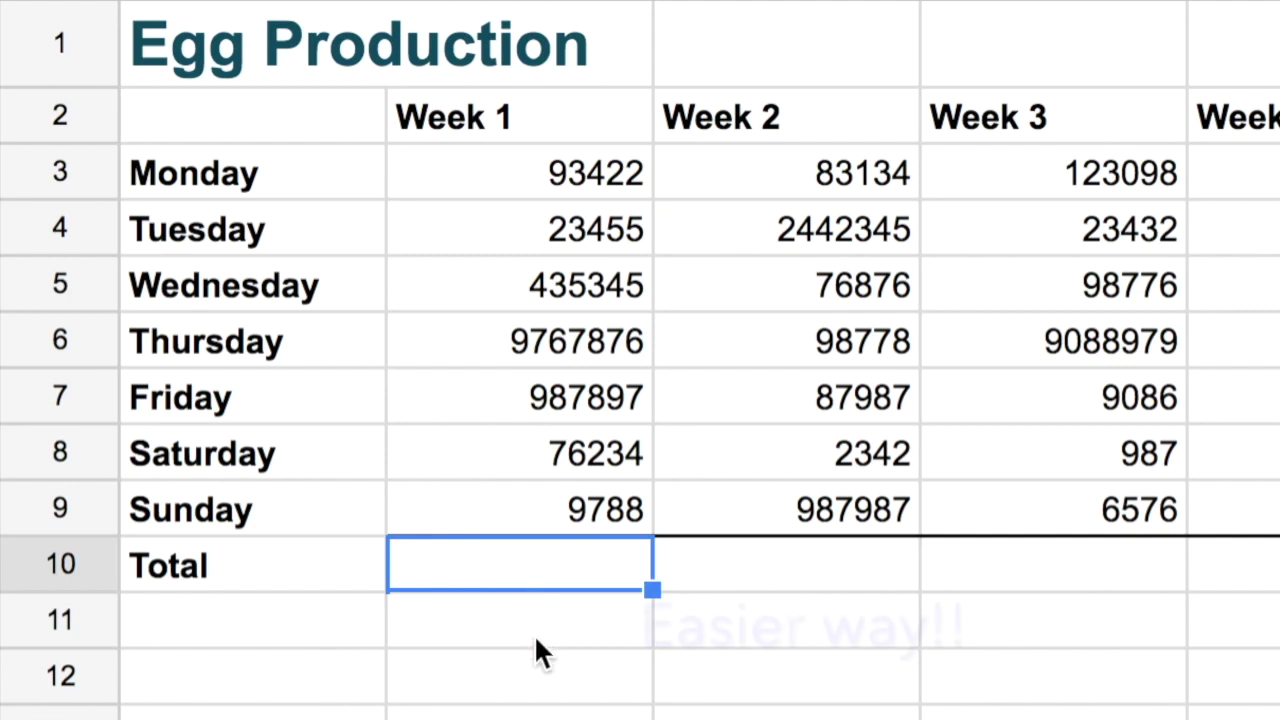
type("=")
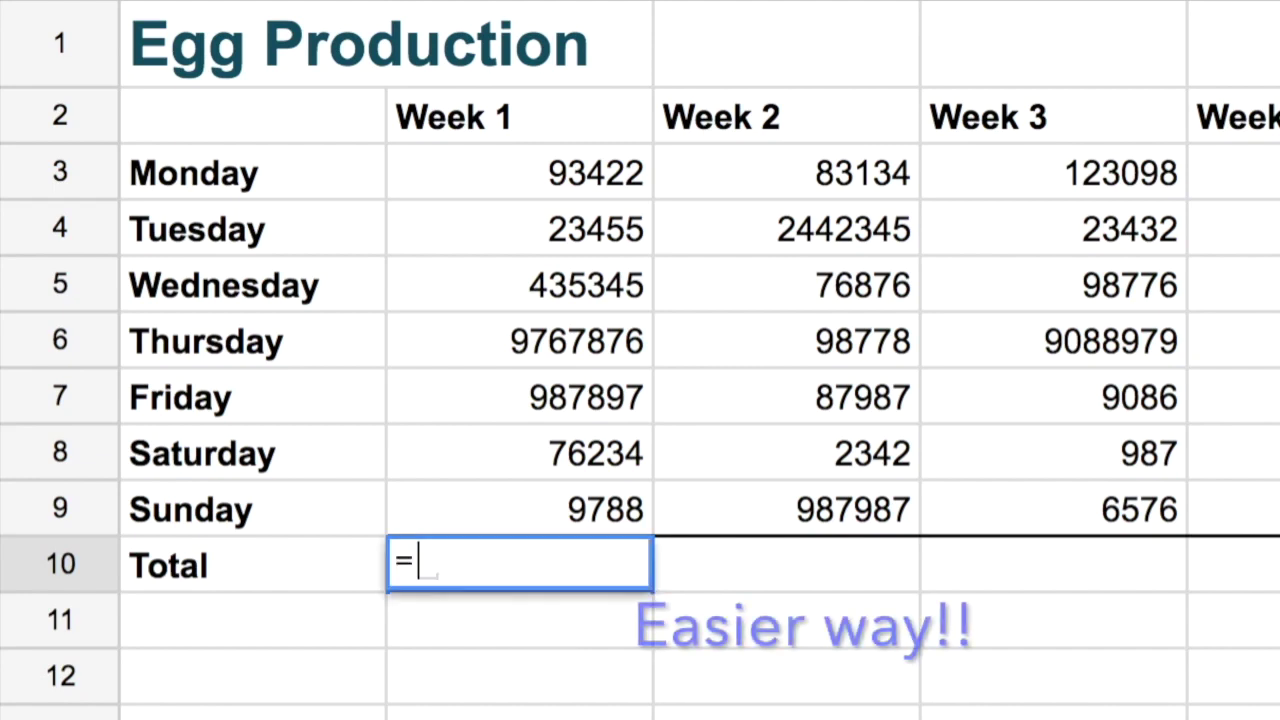
type("sum(")
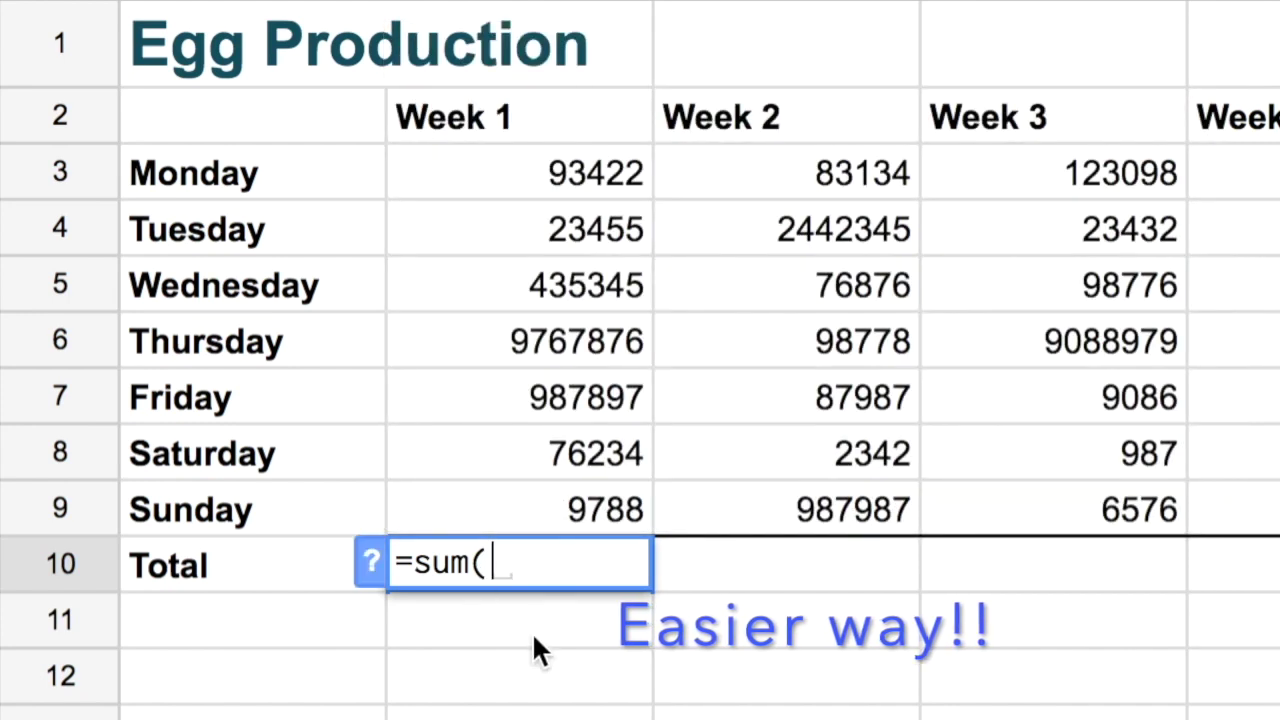
left_click(605, 193)
left_click_drag(605, 195, 593, 492)
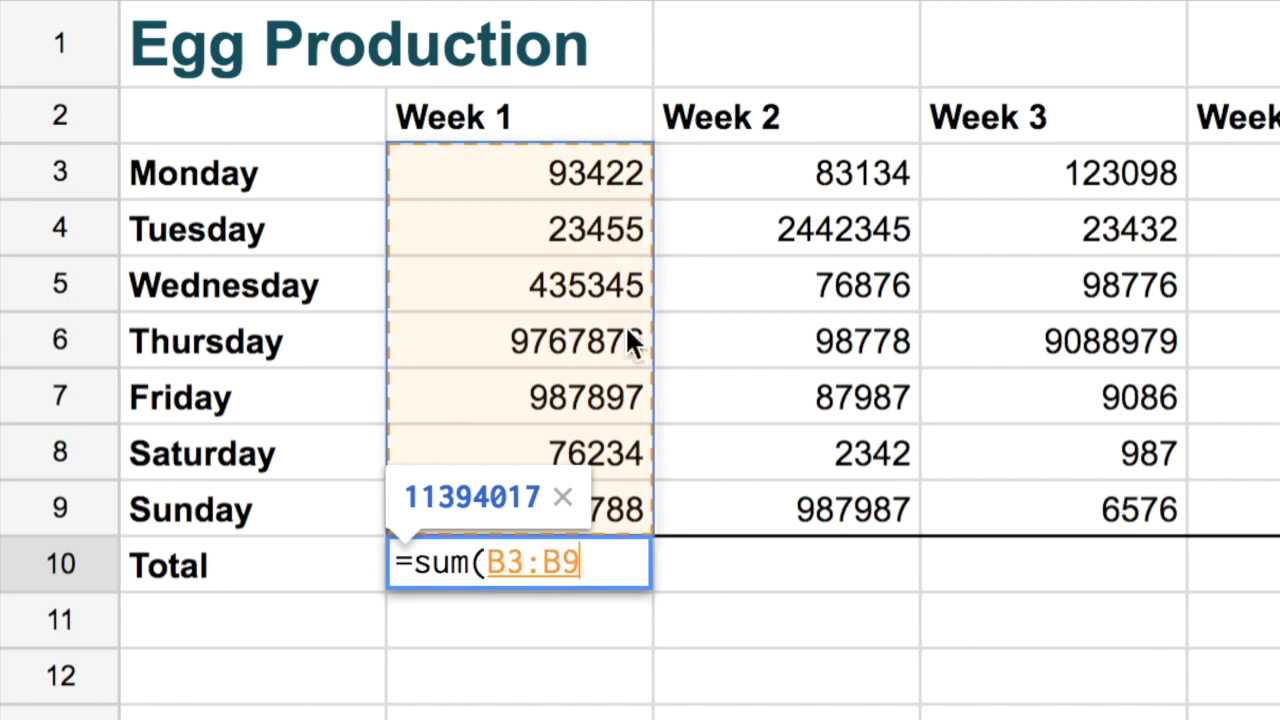
type(")")
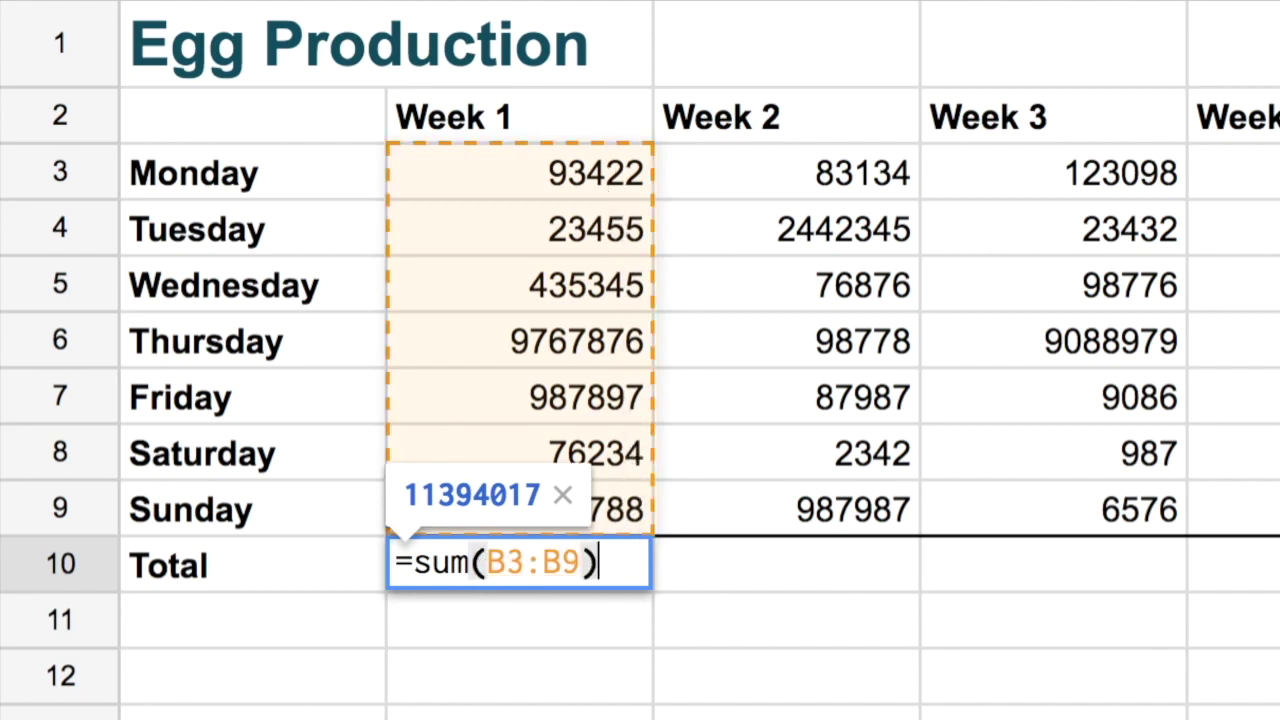
key("Return")
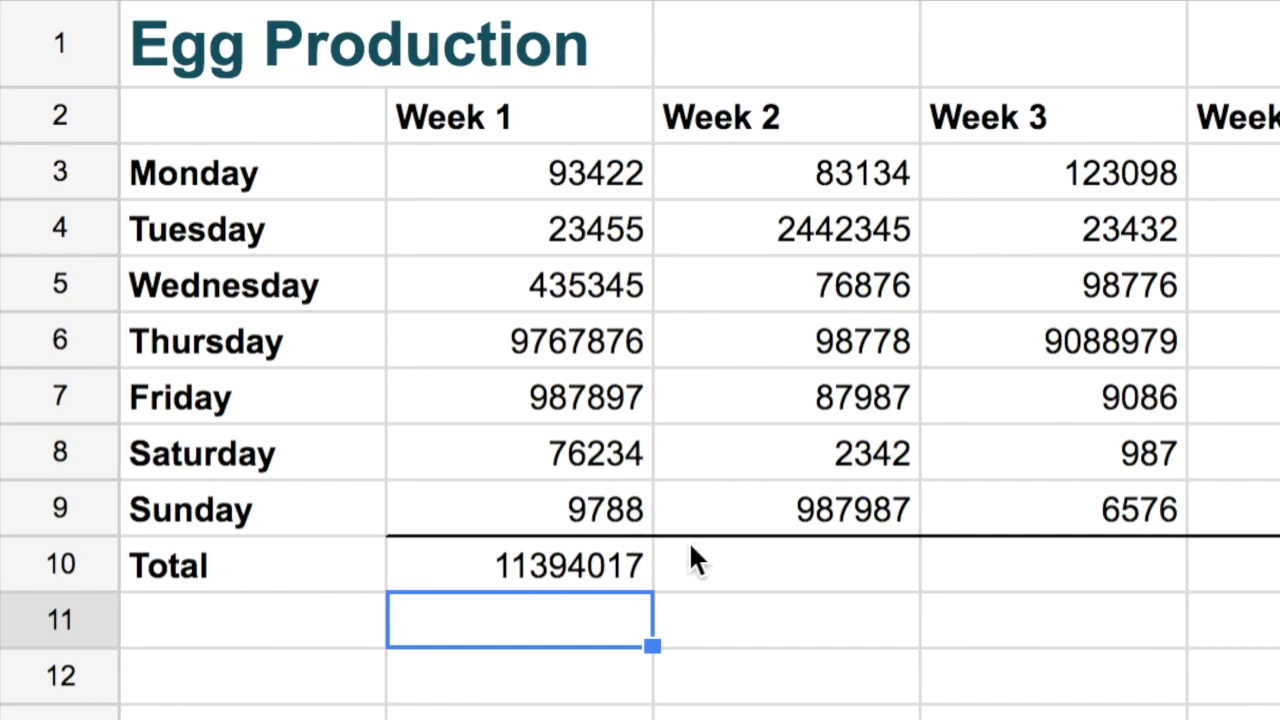
Total Week 2 in C10 with the formula =sum(C3:C9)
left_click(529, 553)
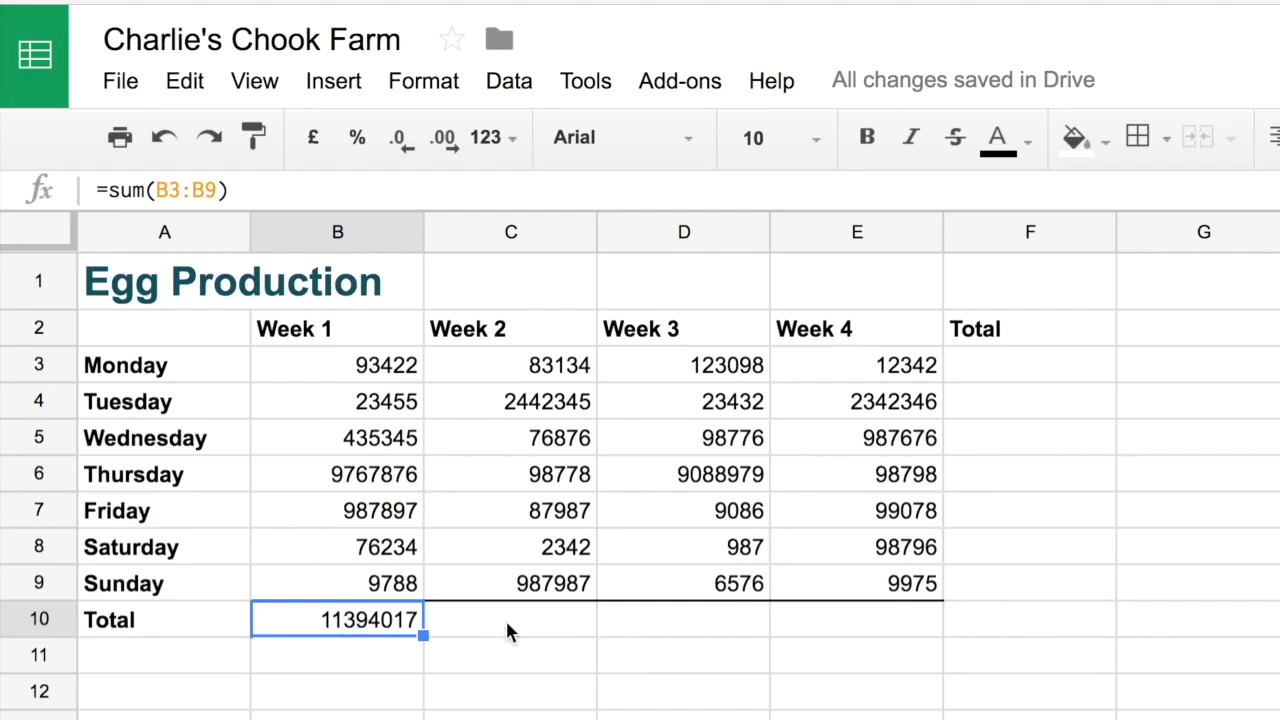
left_click(514, 623)
type("=sum")
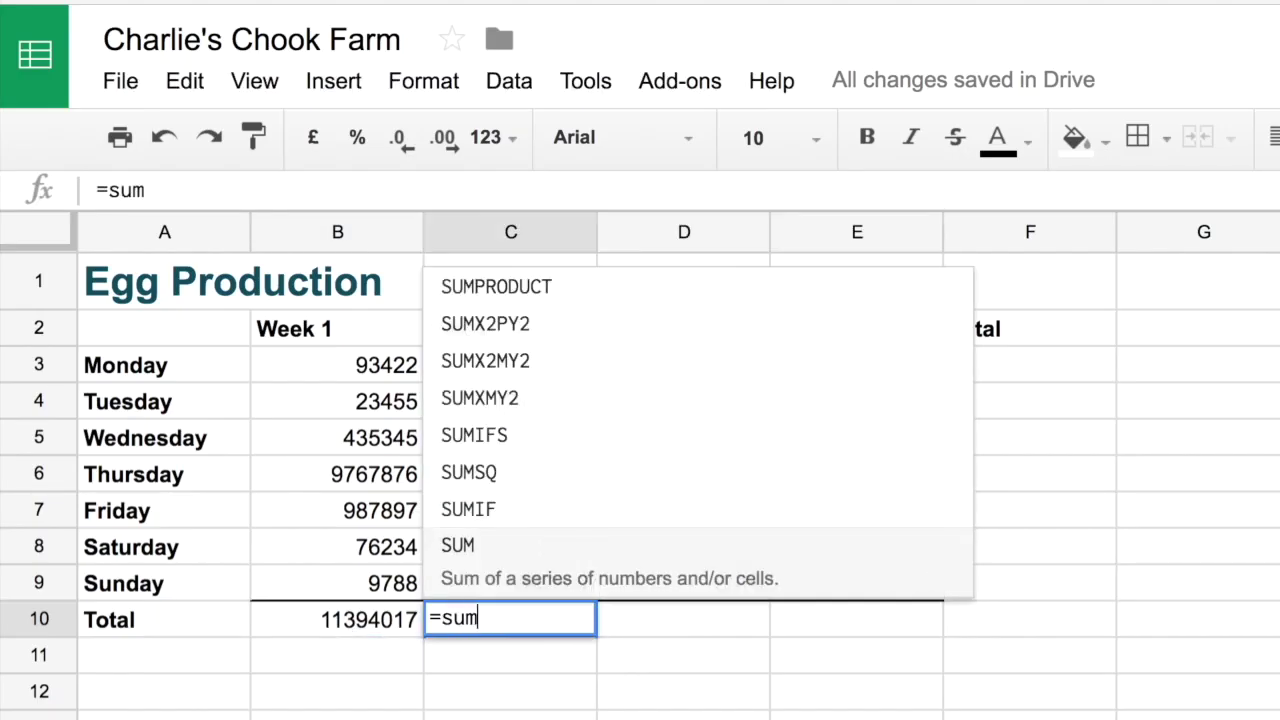
type("(")
left_click_drag(528, 363, 565, 585)
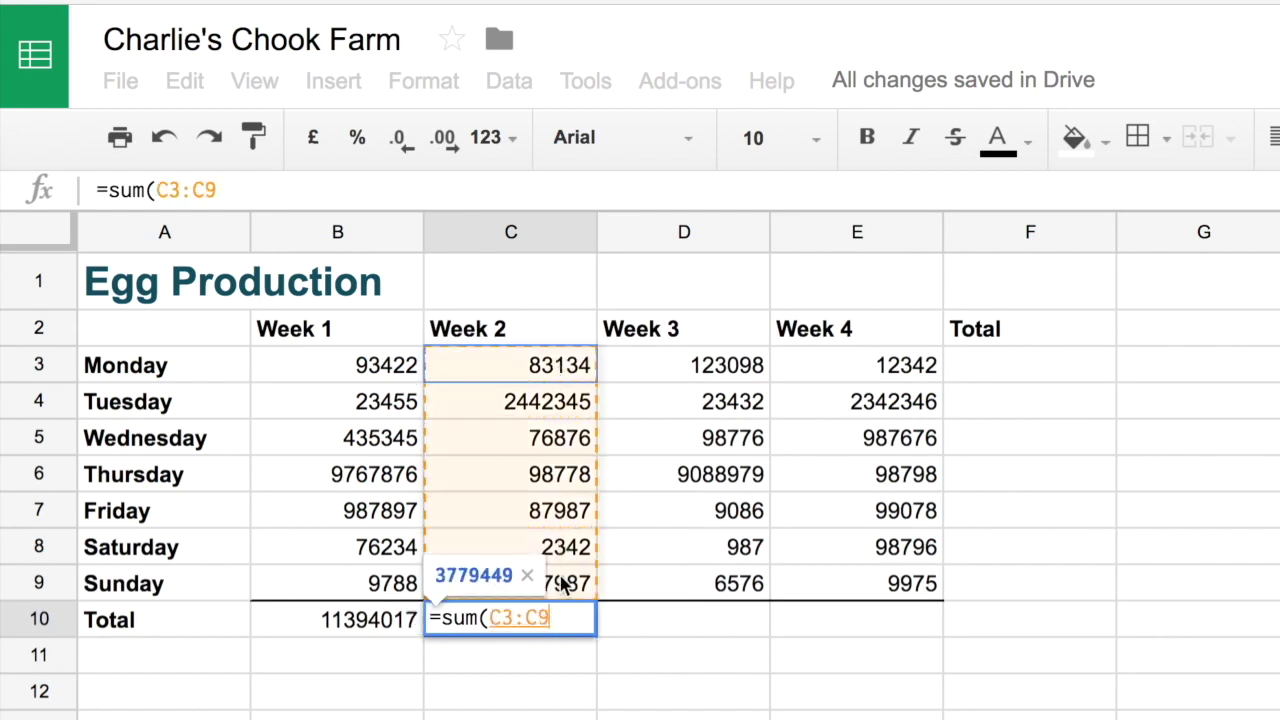
type(")")
key("Return")
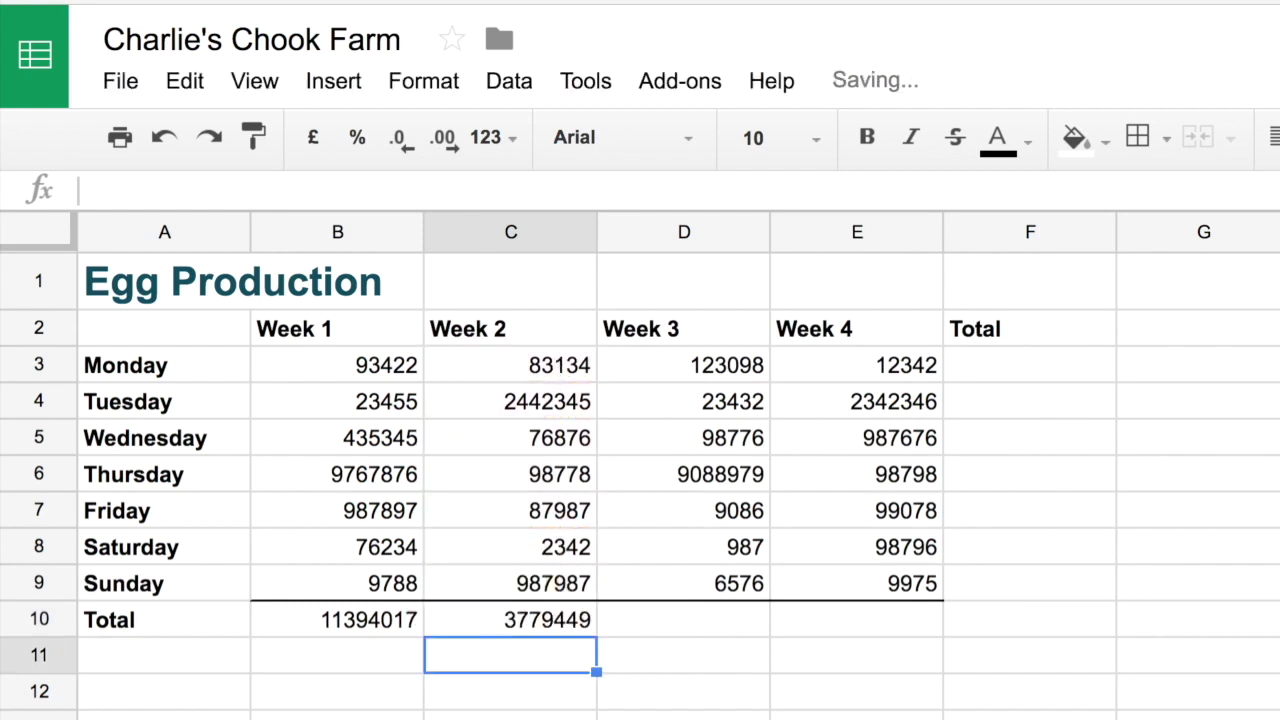
Clear the Week 2 total in C10 and fill the sum formula from B10 across to C10:E10
left_click(529, 616)
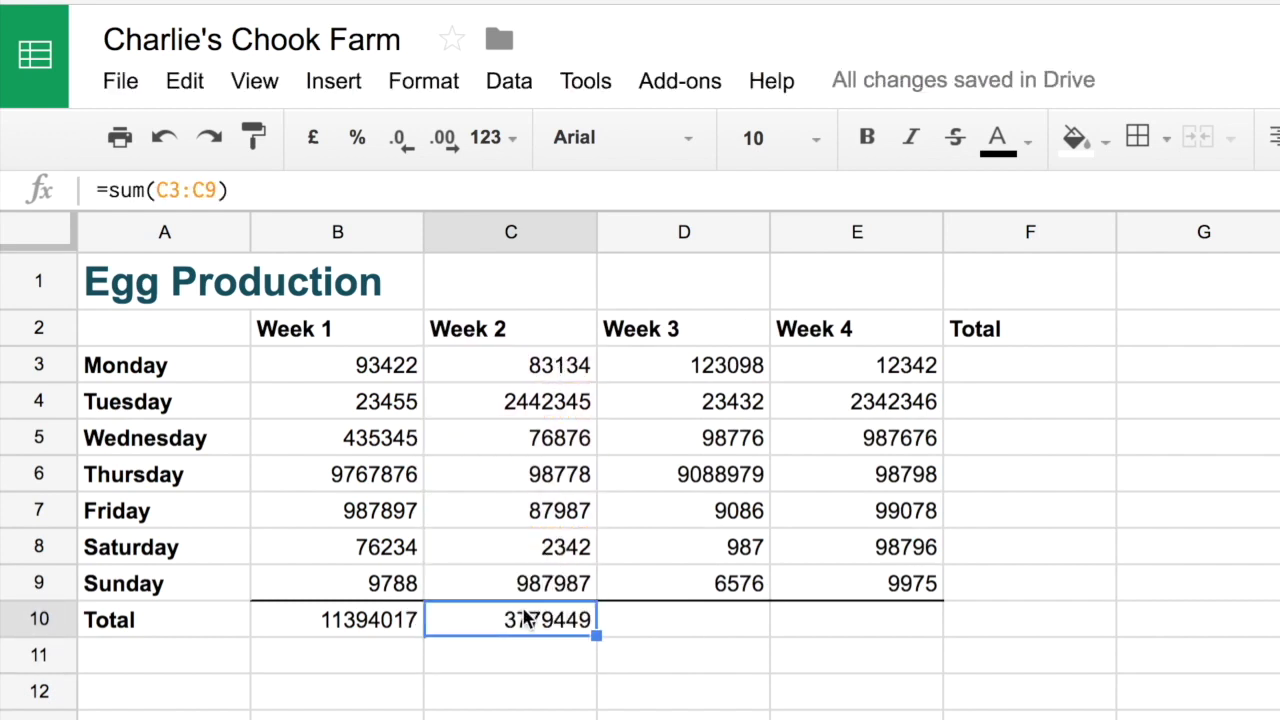
key("Delete")
left_click(392, 620)
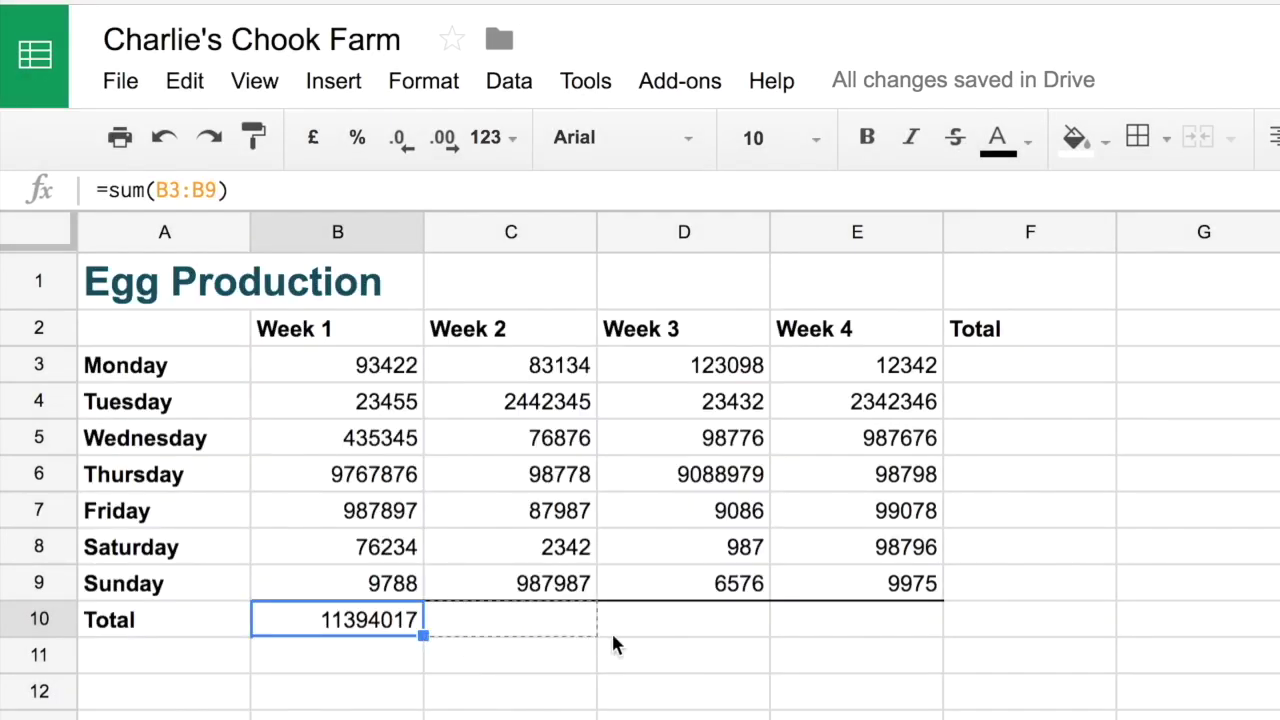
left_click_drag(614, 645, 797, 638)
left_click_drag(882, 626, 886, 634)
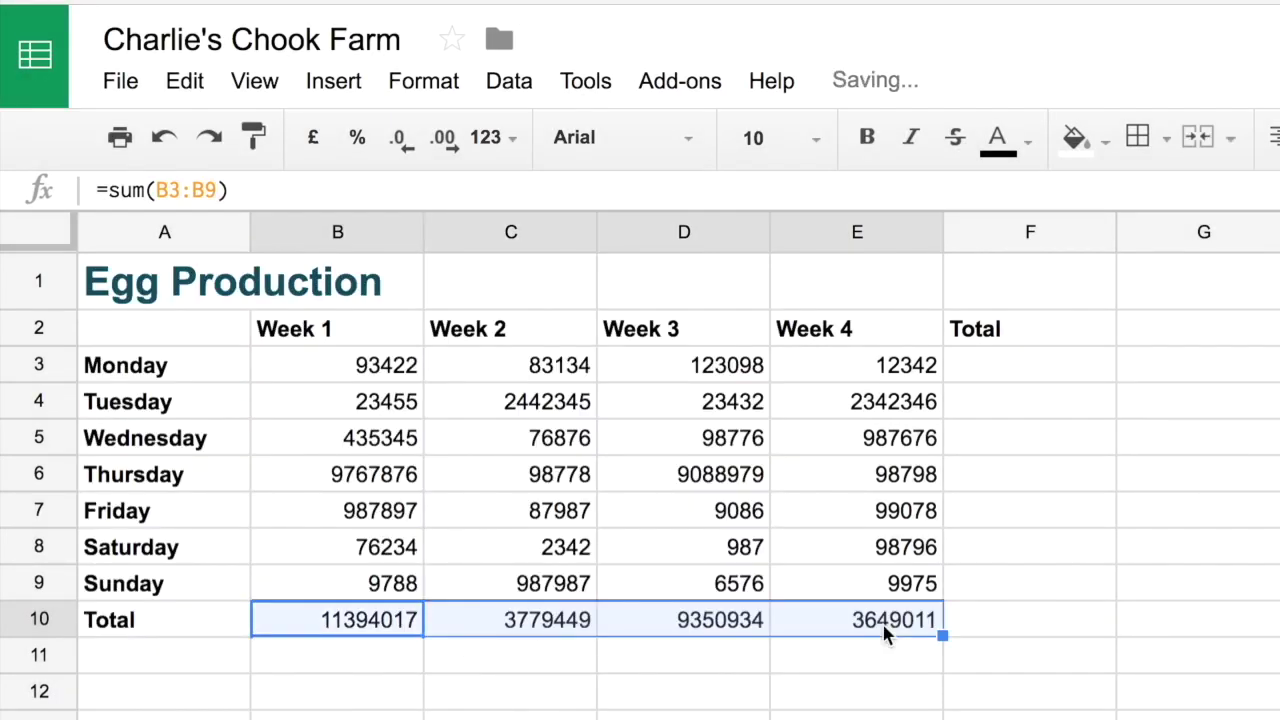
Check the cell ranges used by the filled sum formulas in C10, D10 and E10, leaving each formula as it is
left_click(509, 617)
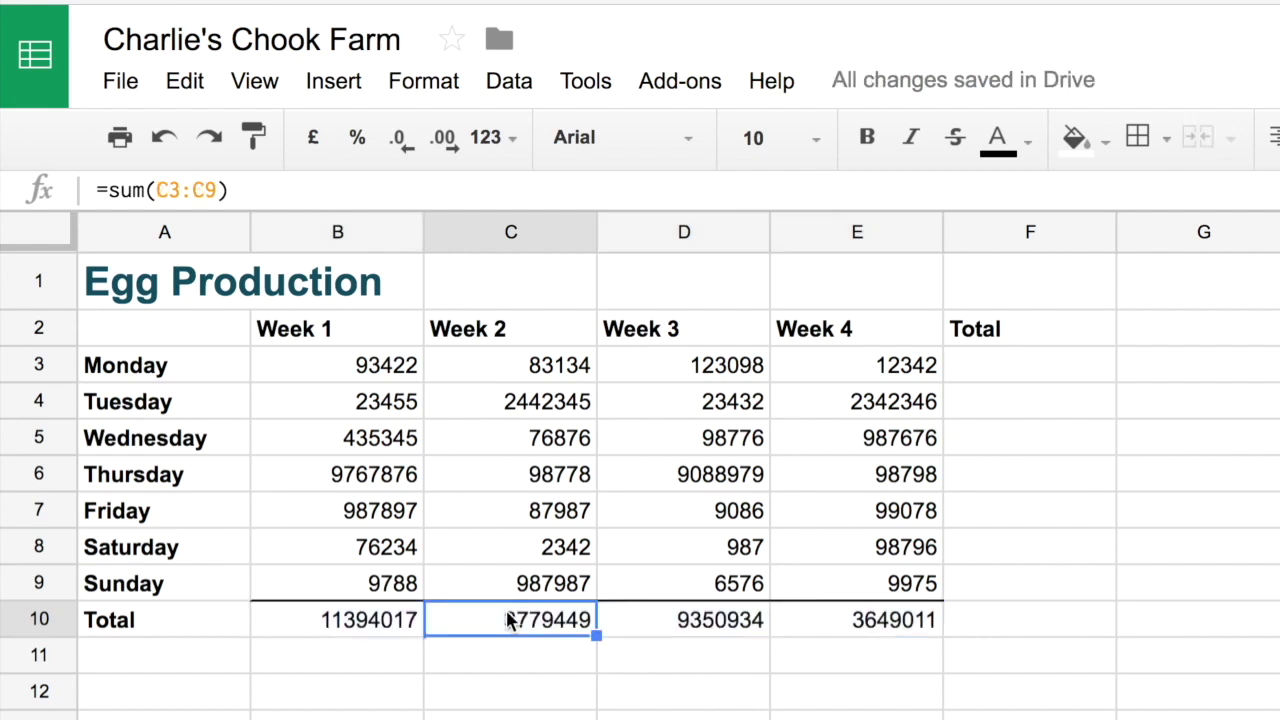
double_click(509, 614)
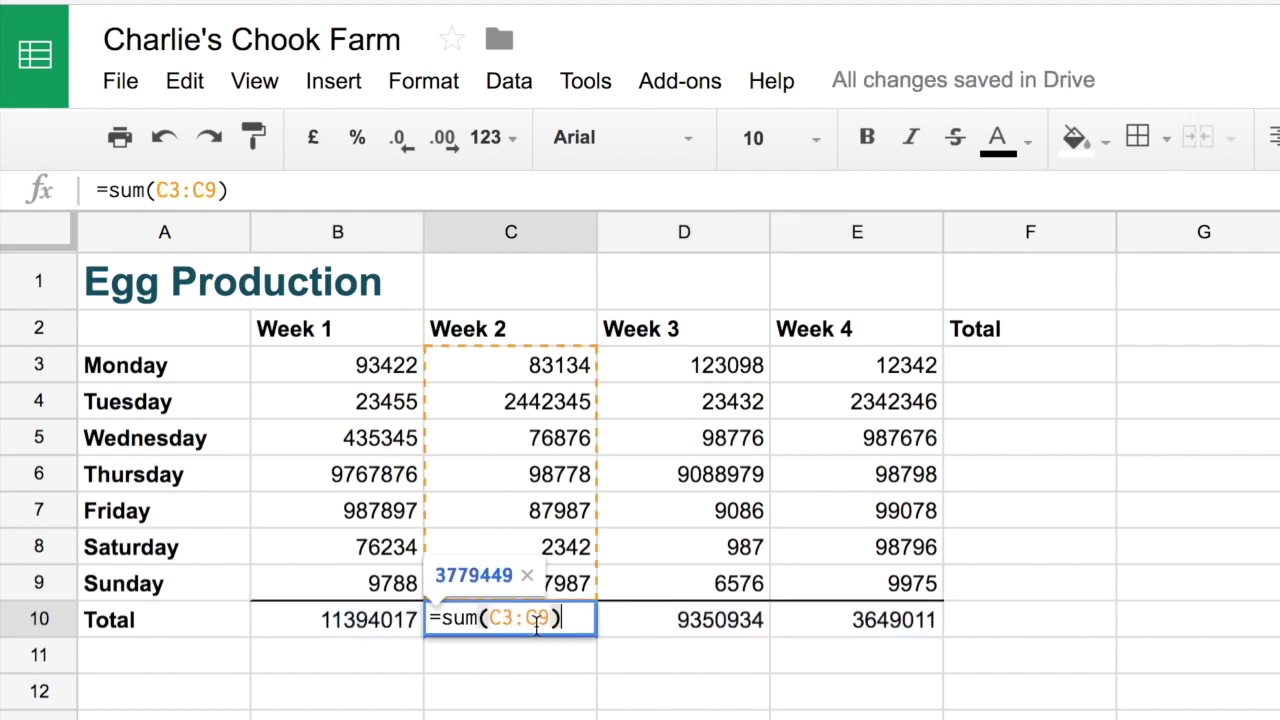
key("Return")
left_click(722, 621)
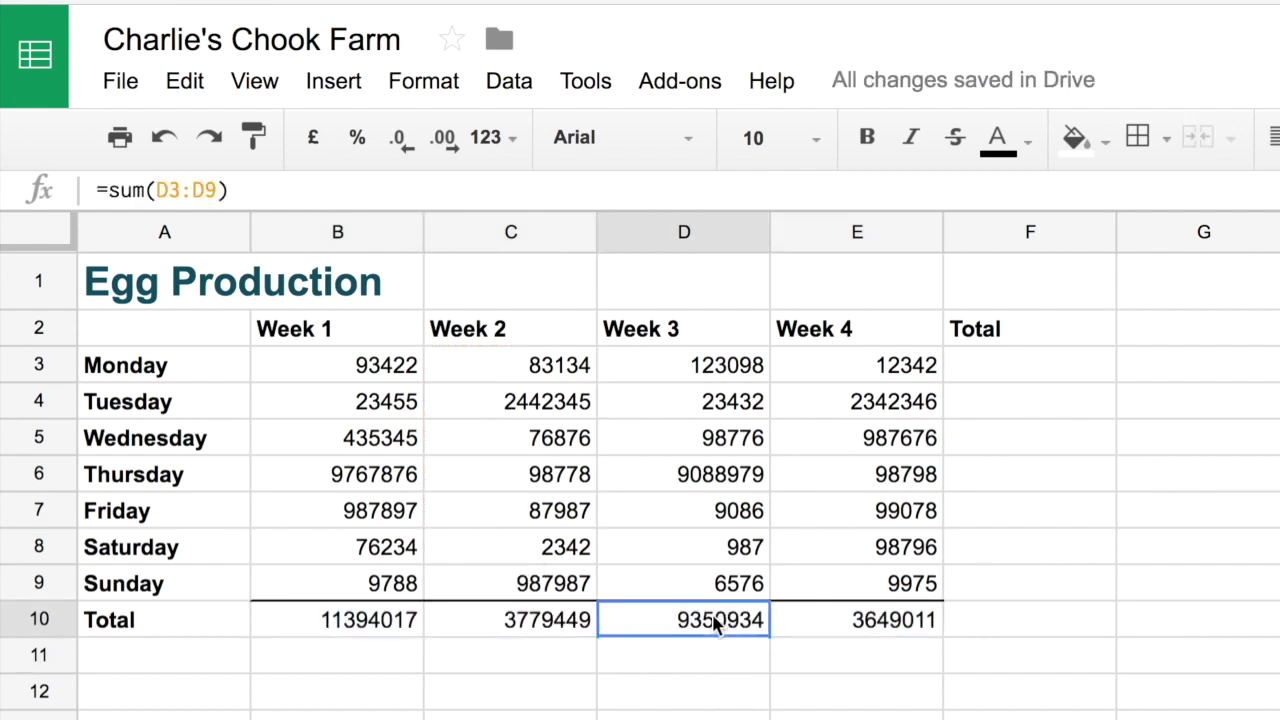
double_click(720, 622)
key("Return")
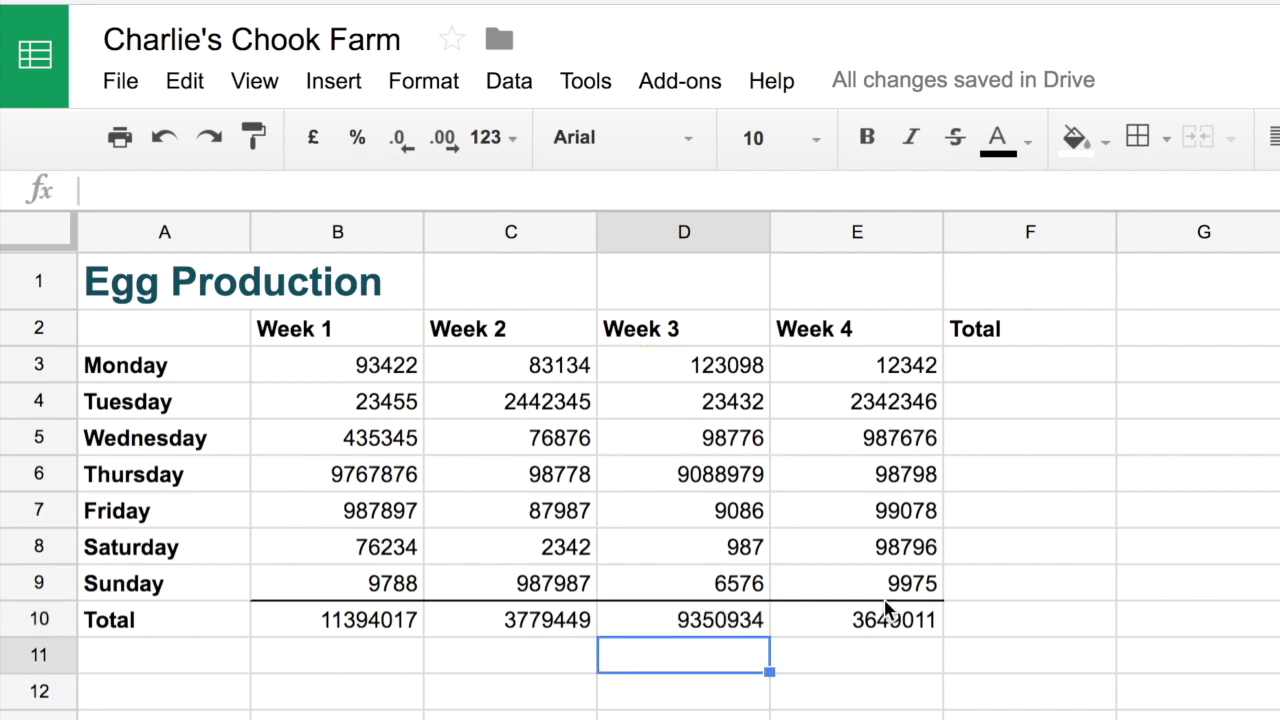
left_click(884, 617)
double_click(884, 620)
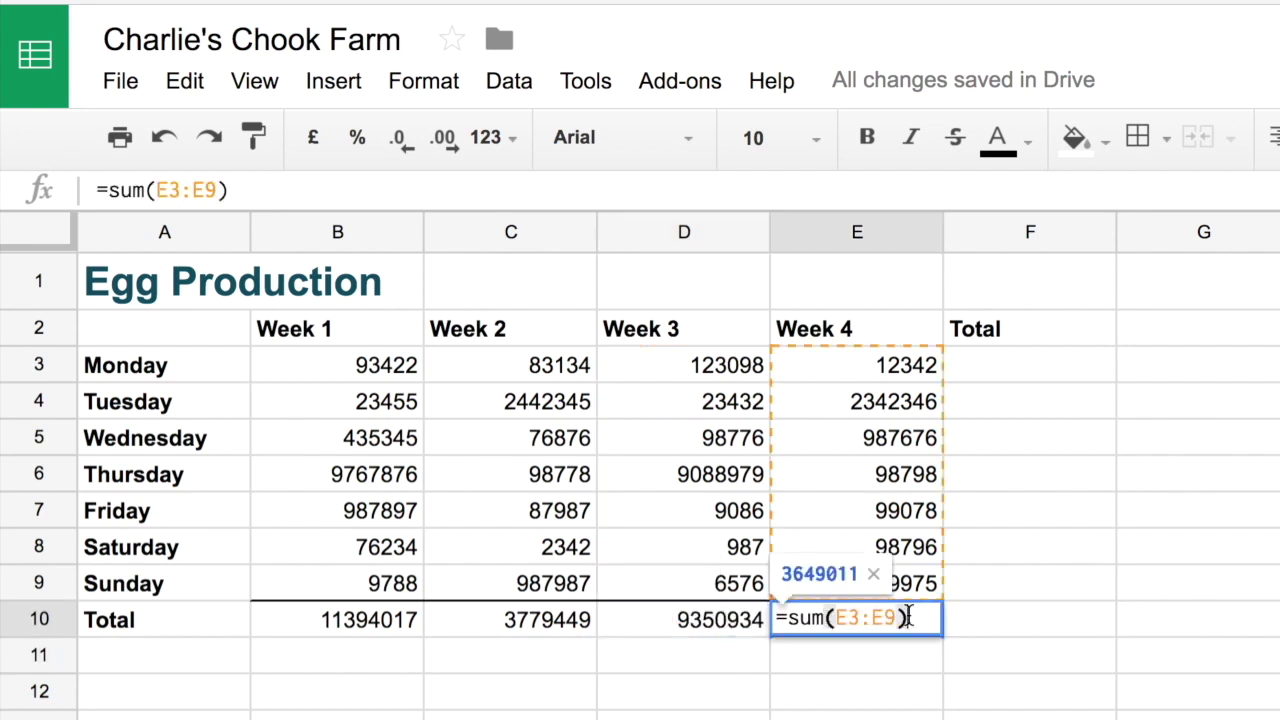
key("Return")
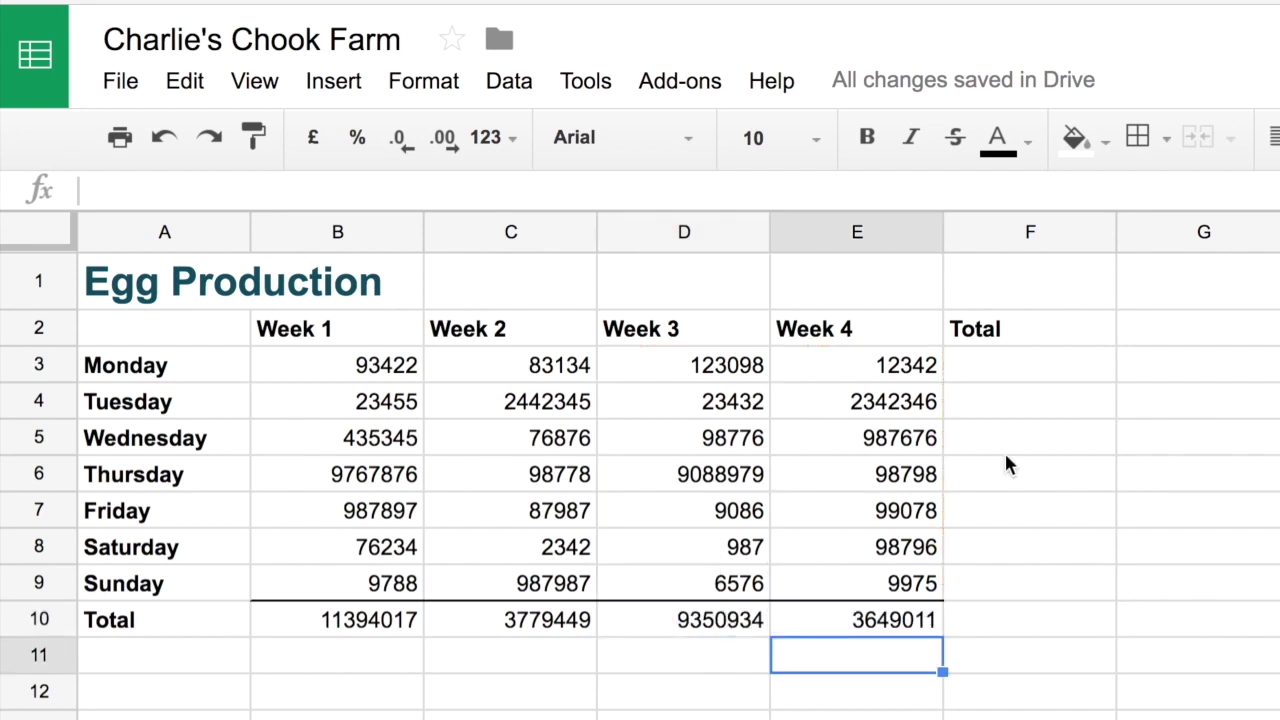
Total the Monday row across the four weeks in F3 with the formula =sum(B3:E3)
left_click(1029, 372)
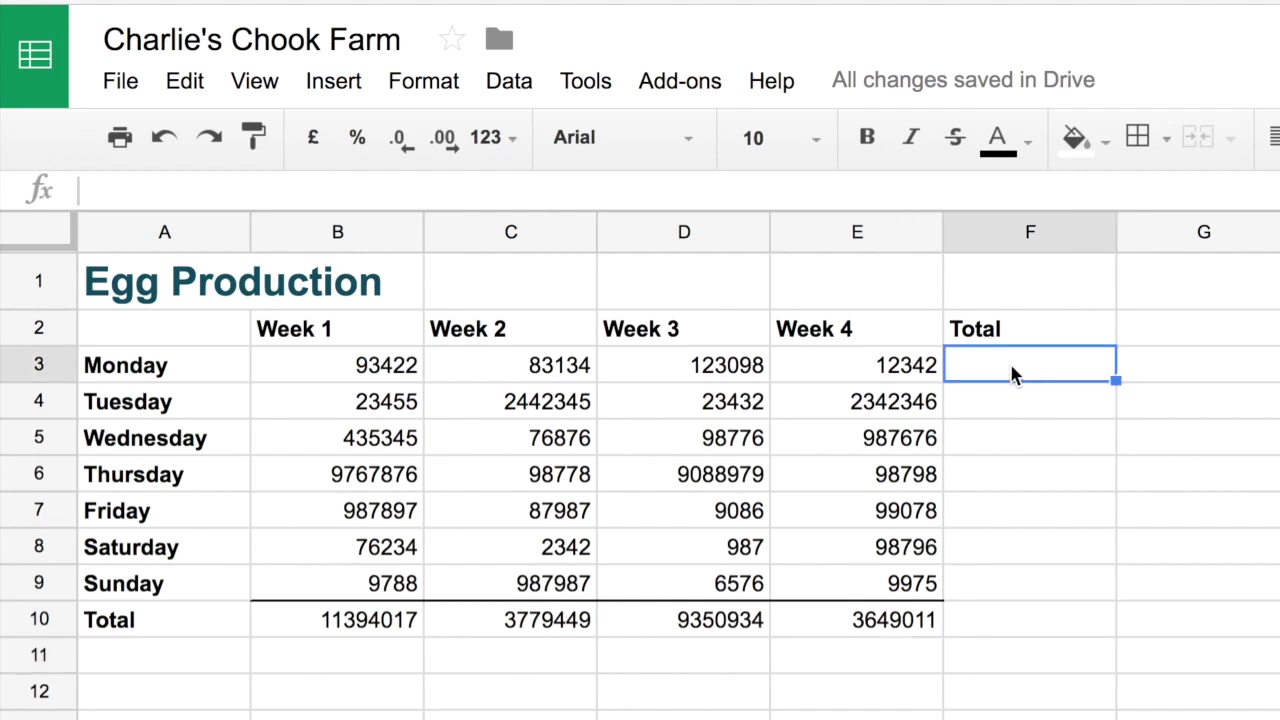
type("=sum(")
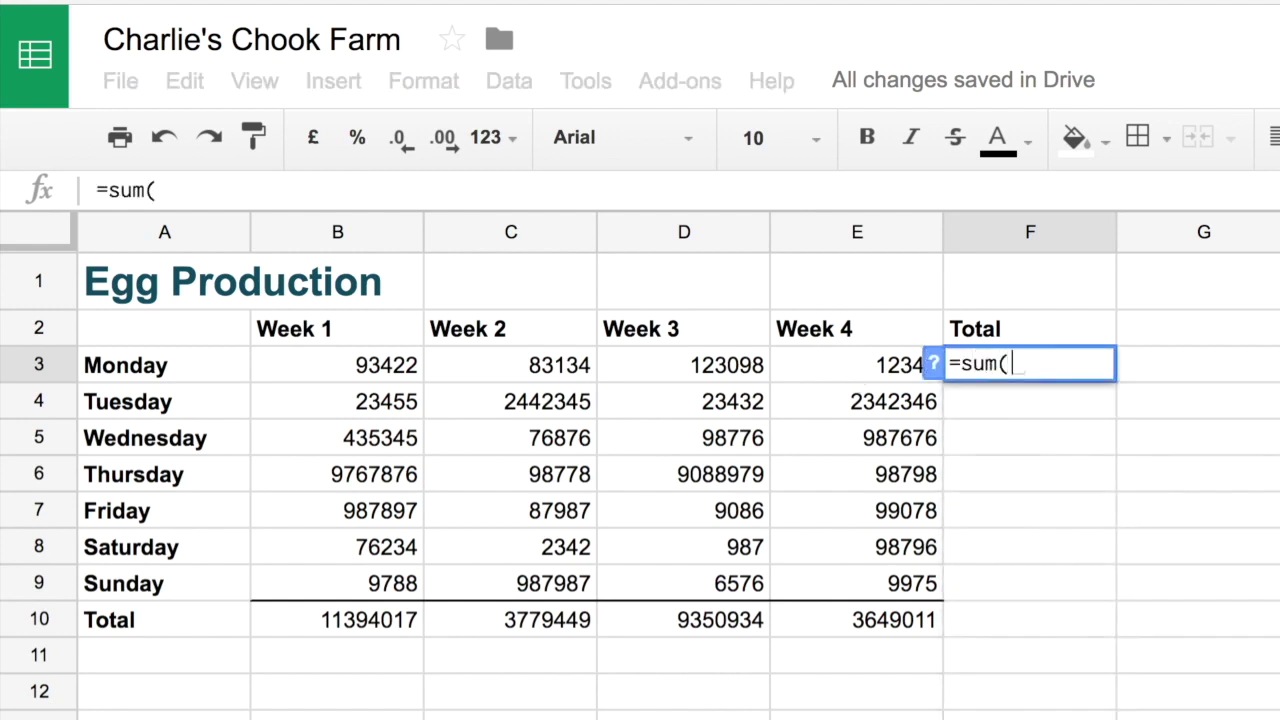
left_click_drag(420, 364, 866, 366)
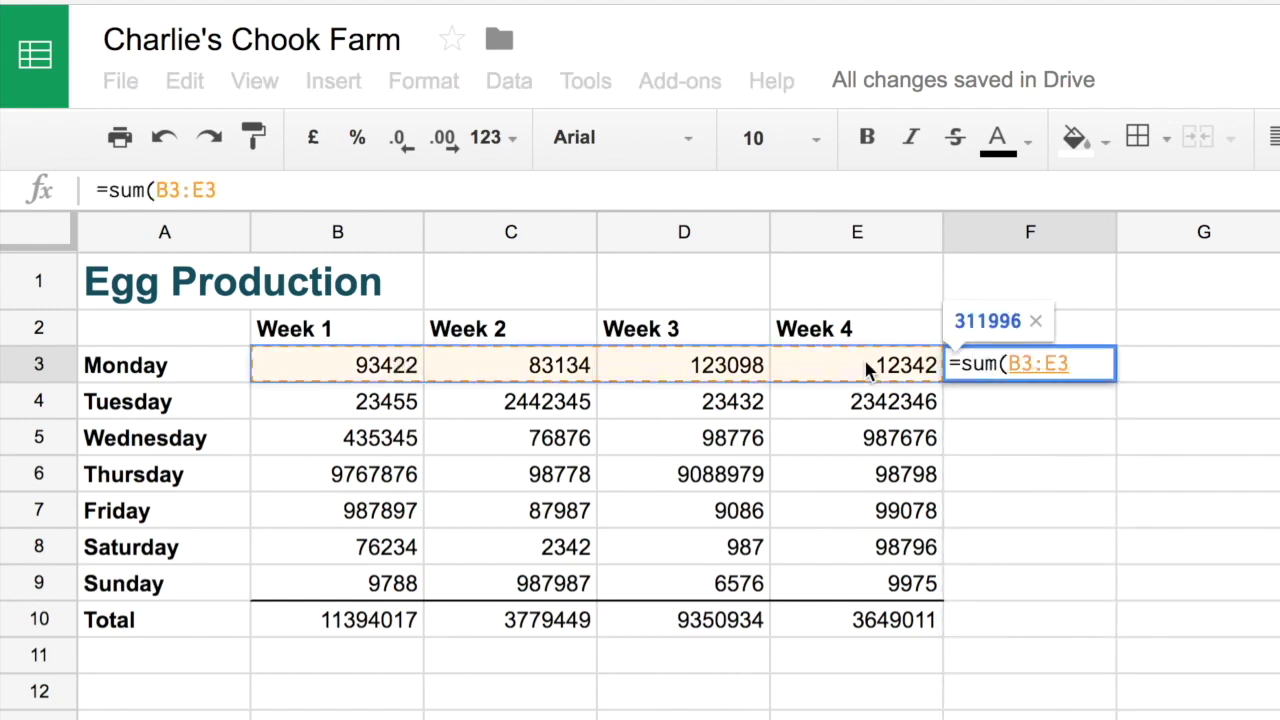
type(")")
key("Return")
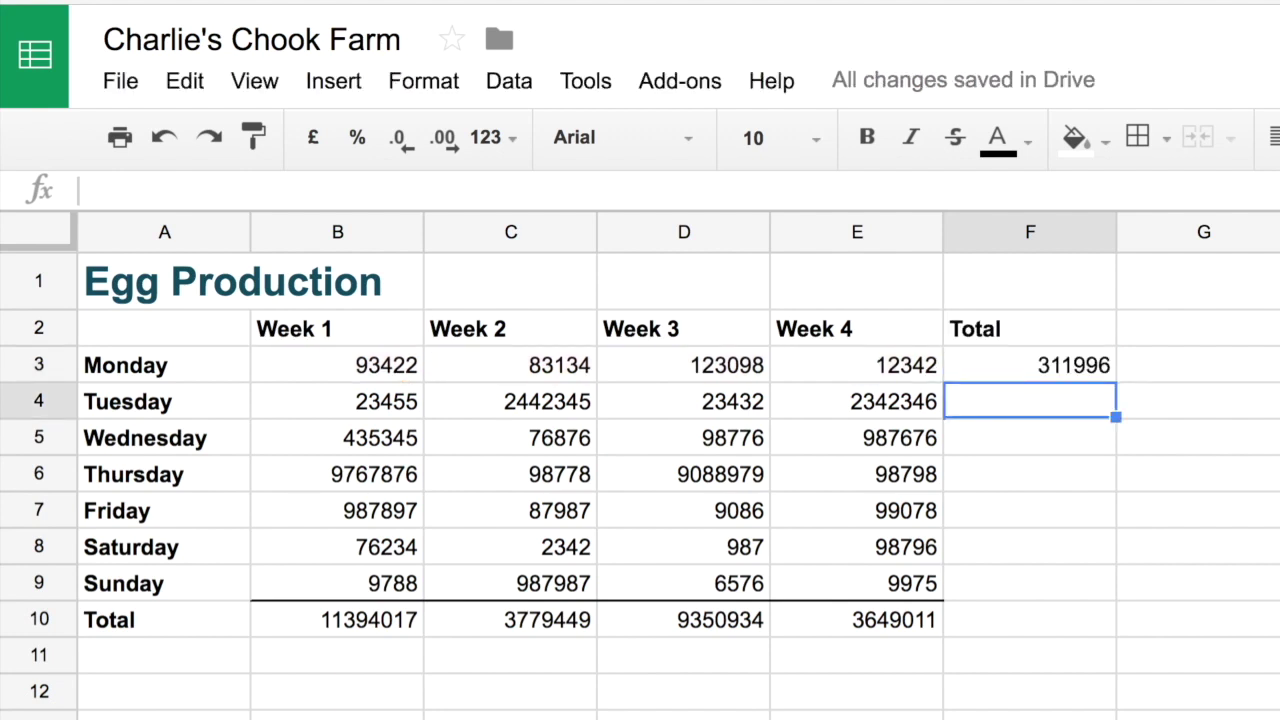
Clear the Monday total in F3 and rebuild it by inserting the built-in SUM function over B3:E3
left_click(1050, 364)
key("Delete")
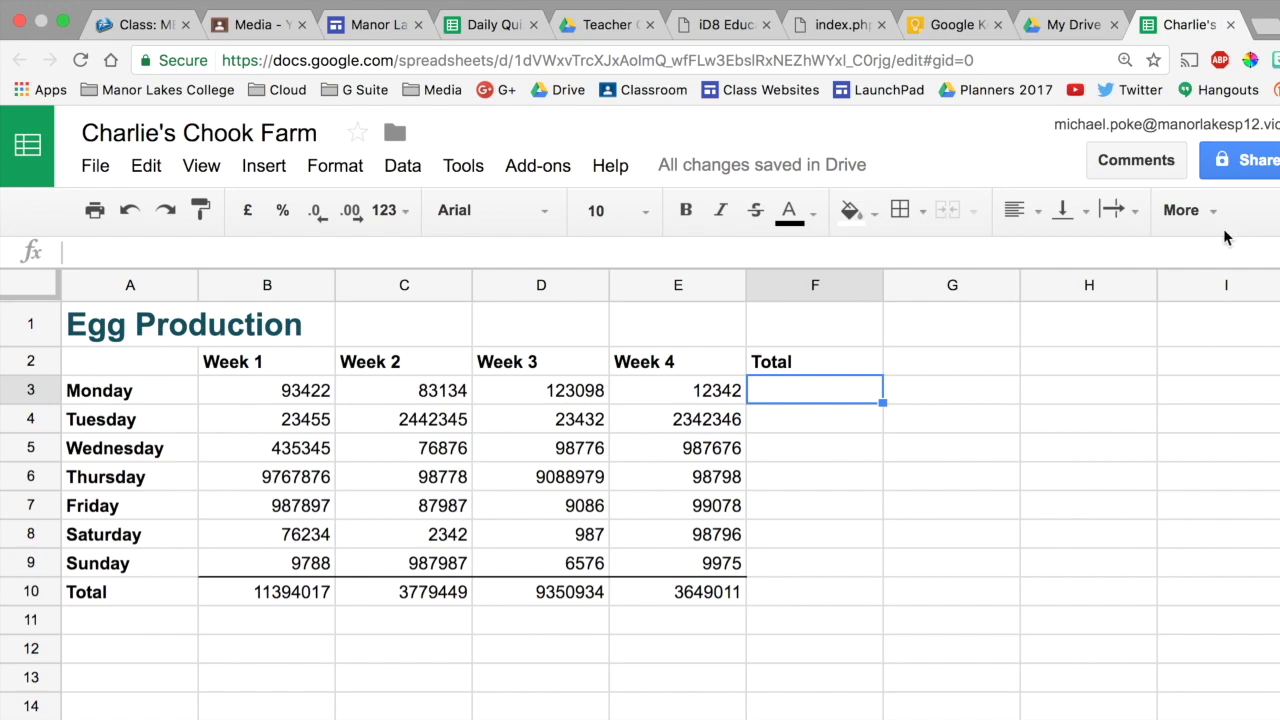
left_click(1181, 210)
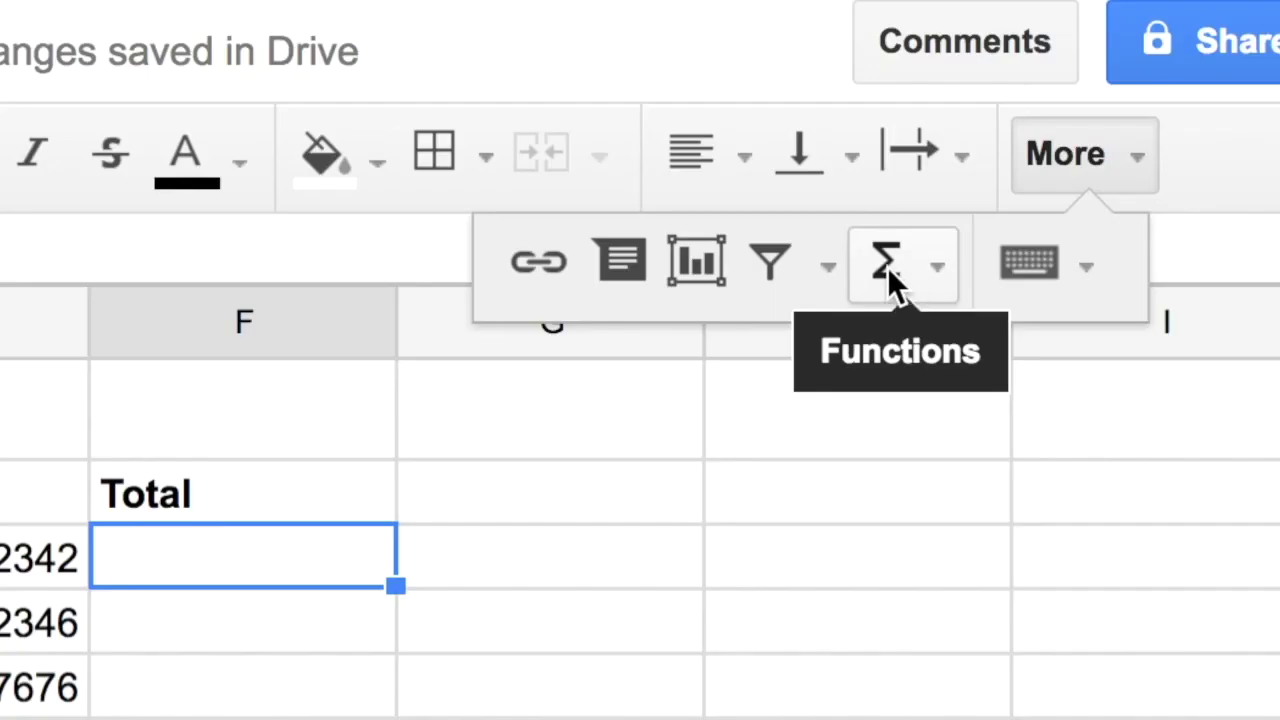
left_click(902, 268)
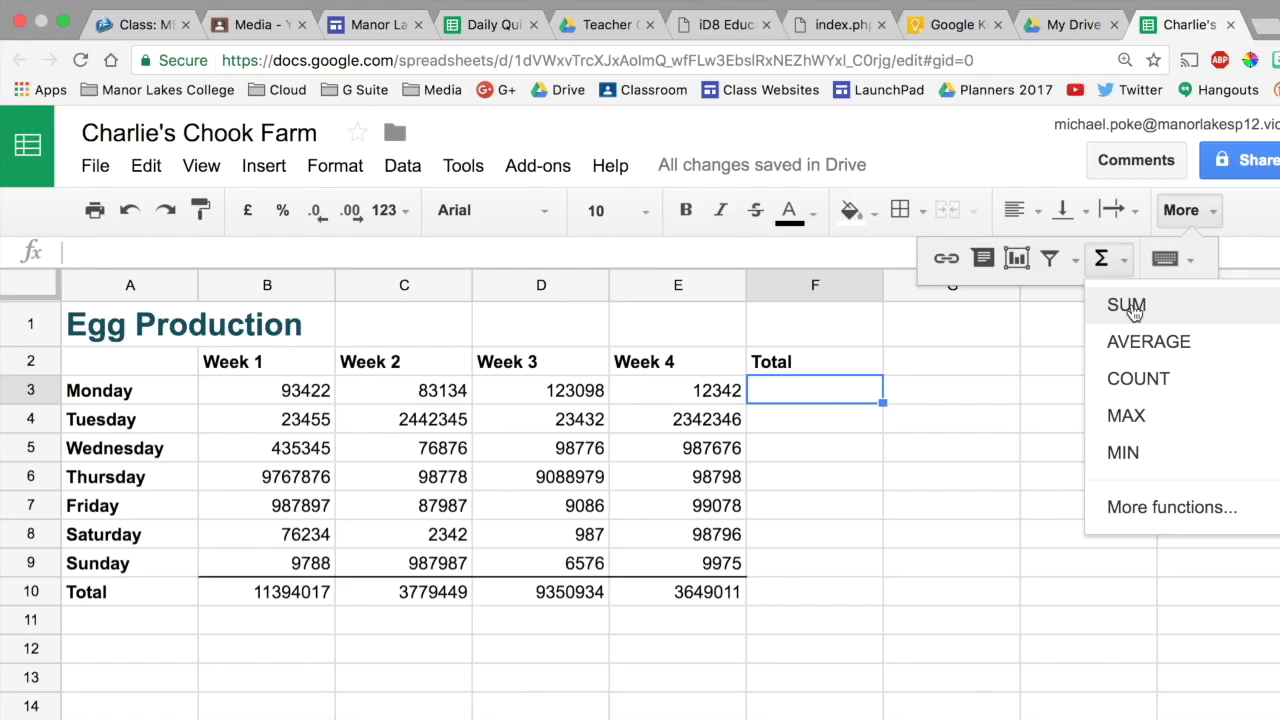
left_click(955, 380)
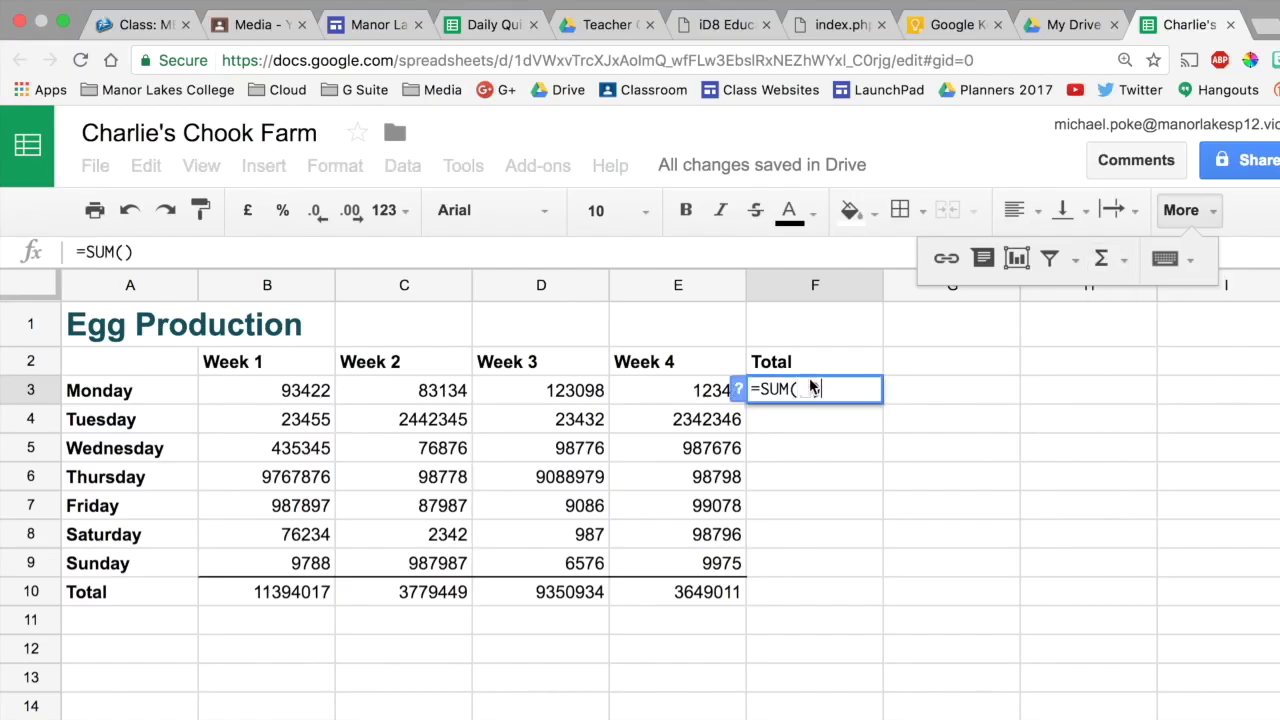
left_click_drag(262, 395, 688, 398)
key("Return")
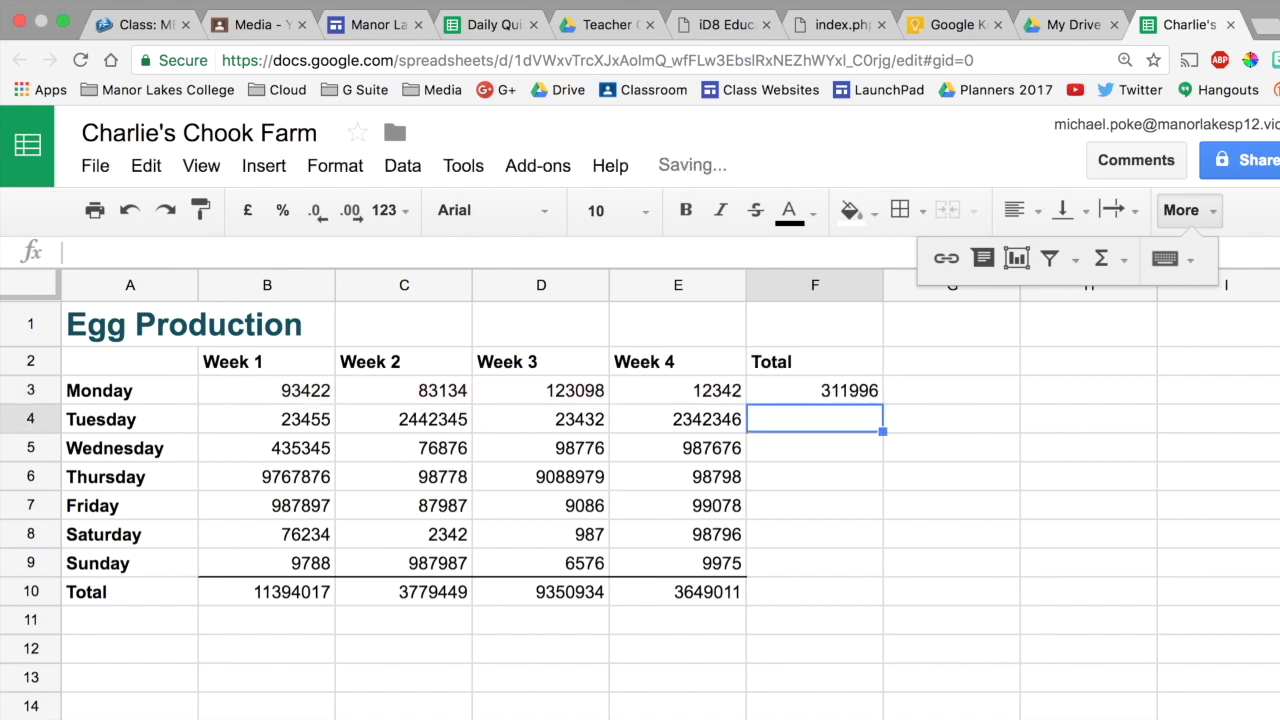
Delete the F3 total again and re-enter it with the predefined SUM function as =SUM(B3:E3)
left_click(826, 389)
key("BackSpace")
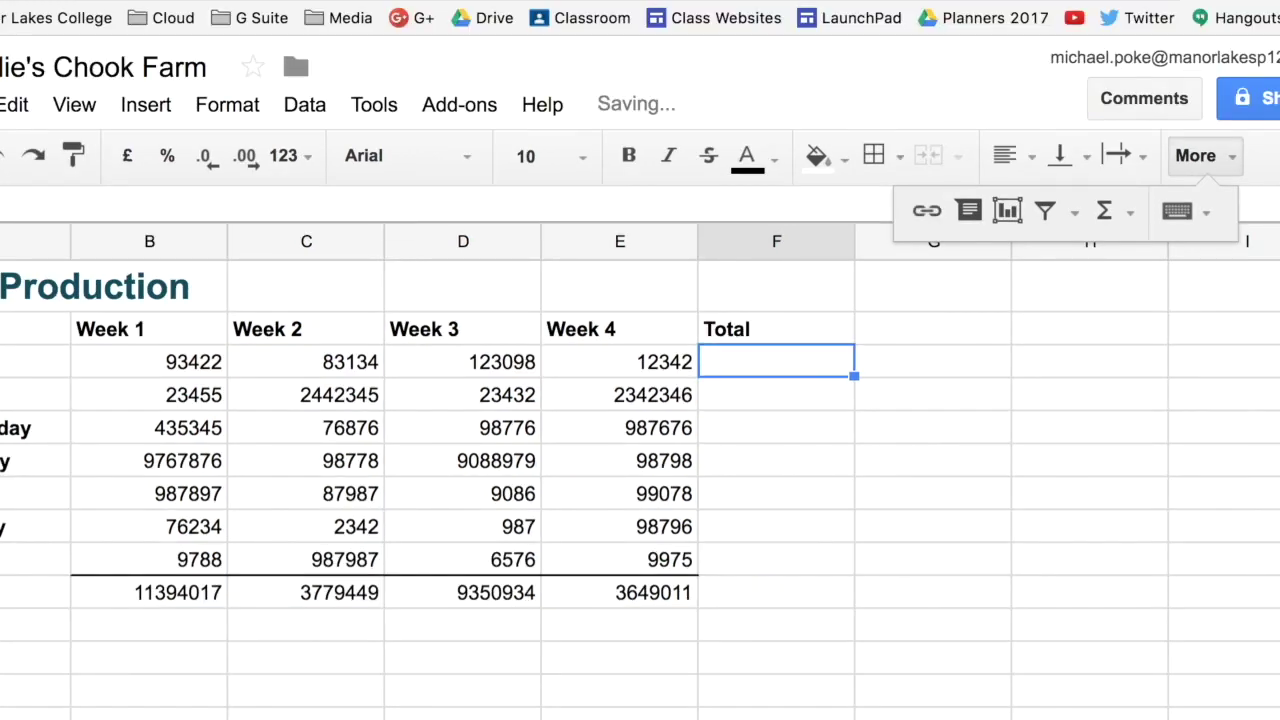
left_click(1106, 214)
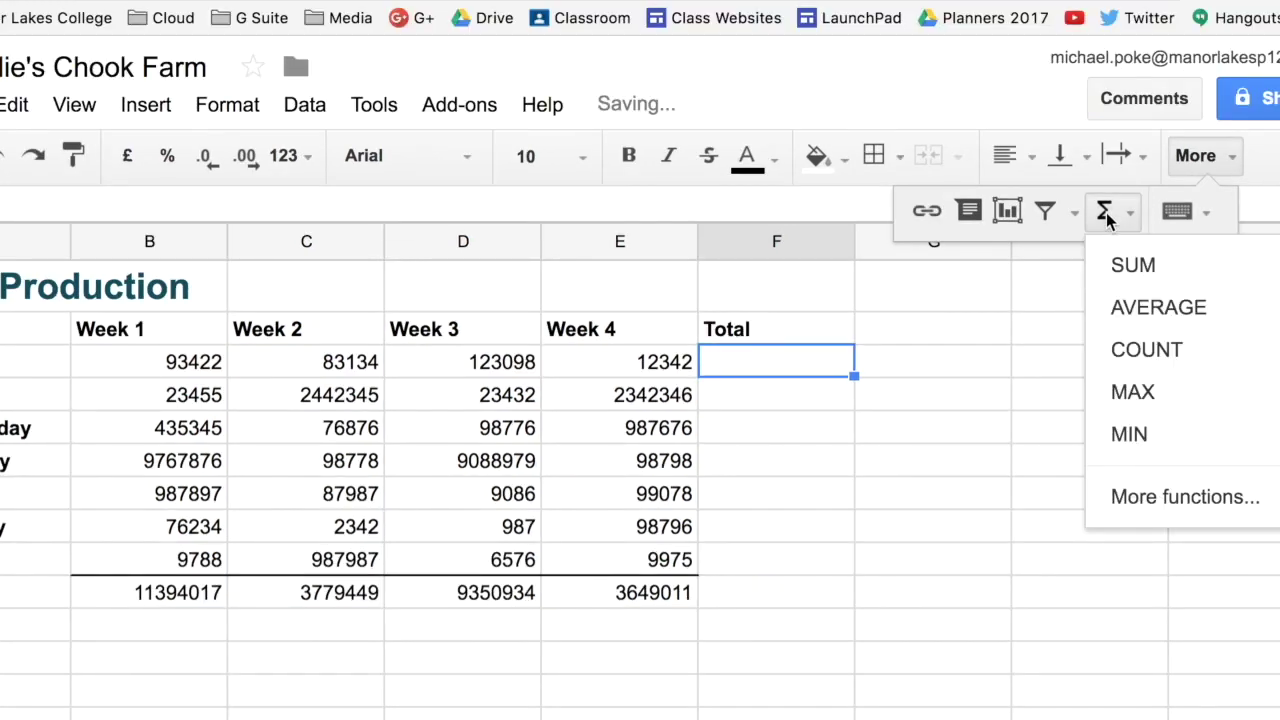
left_click(1132, 263)
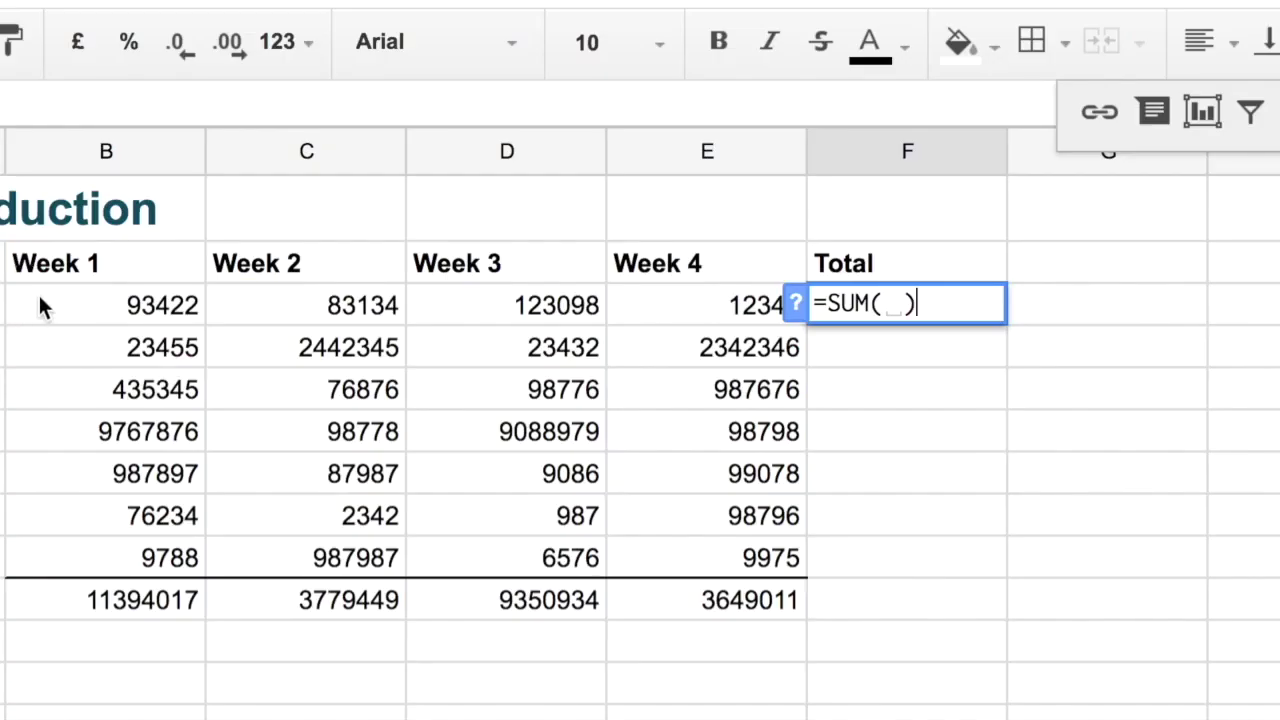
left_click_drag(97, 360, 550, 378)
left_click_drag(617, 310, 681, 304)
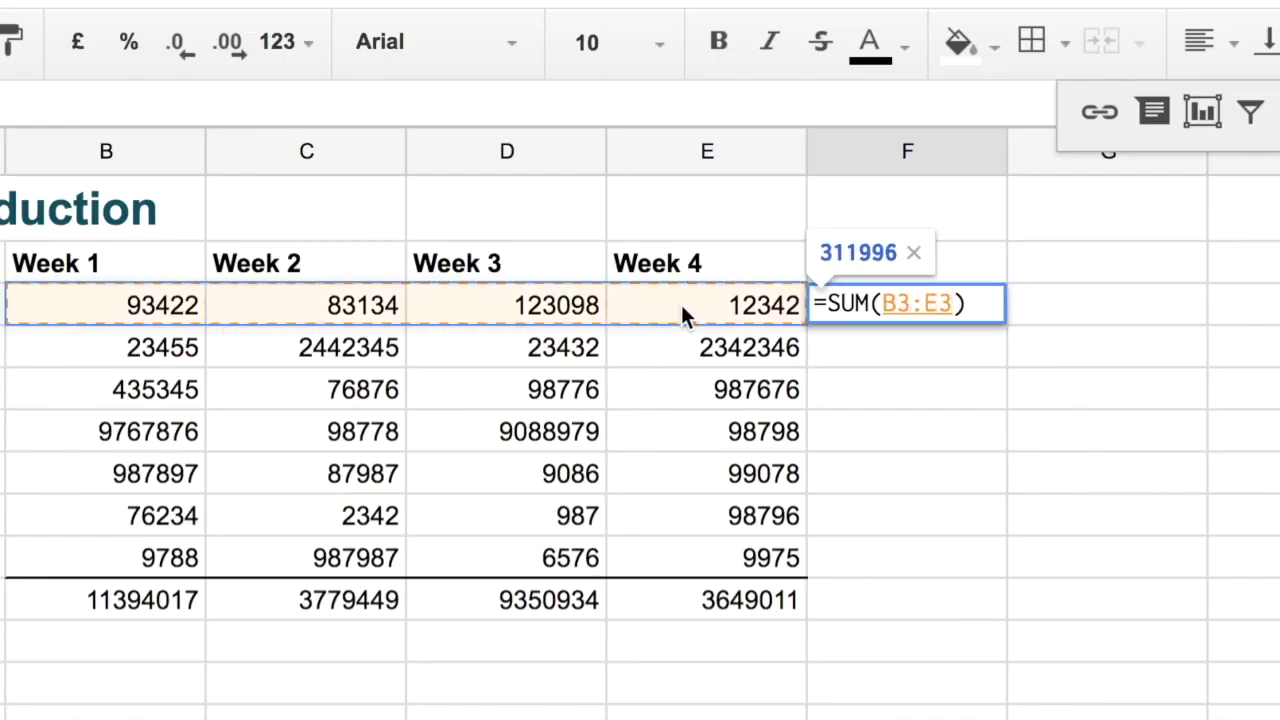
key("Return")
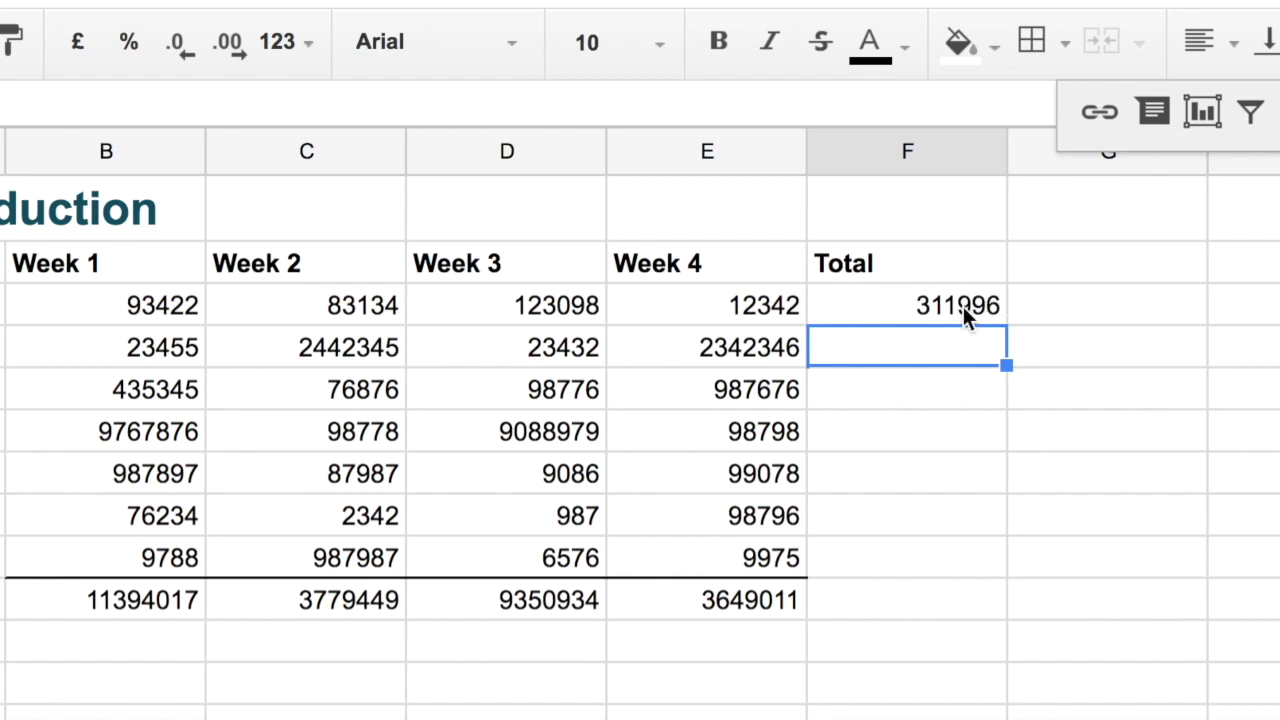
Fill the Monday total formula from F3 down to F9 and make the day totals bold
left_click(963, 306)
left_click_drag(1006, 323, 984, 566)
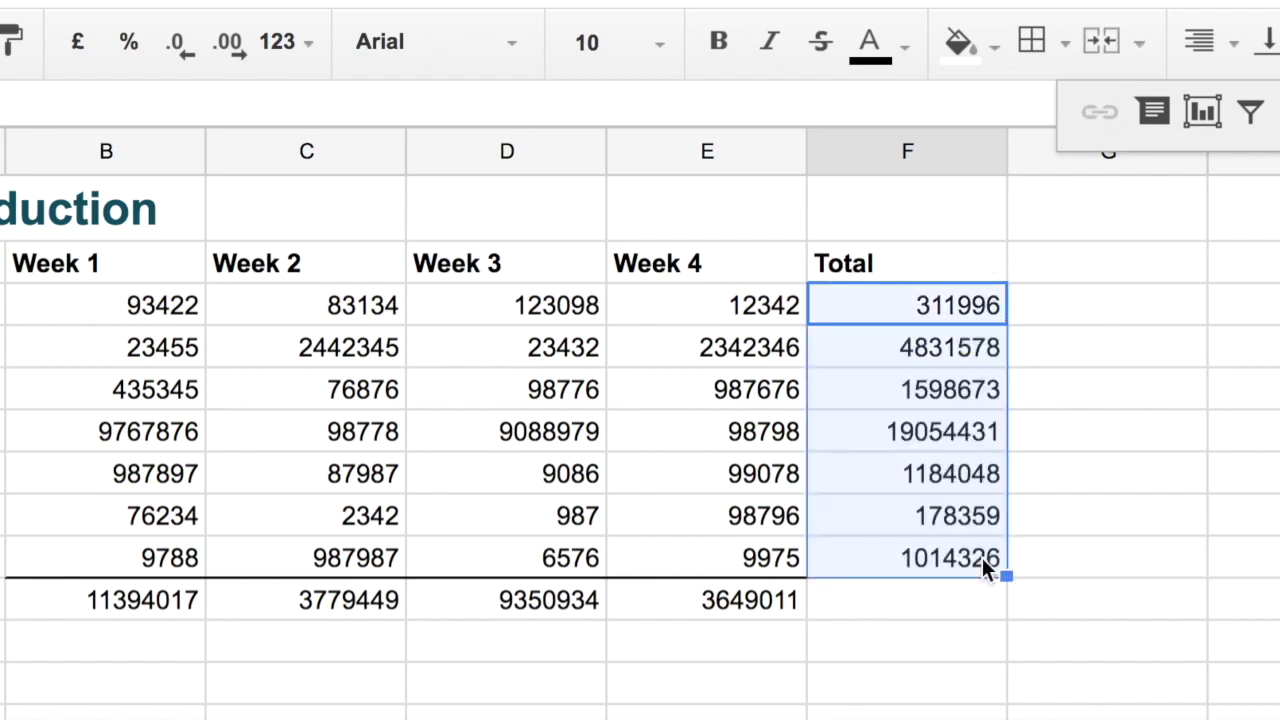
key("ctrl+b")
Make the Total row bold from A10 to E10
left_click_drag(177, 504, 608, 504)
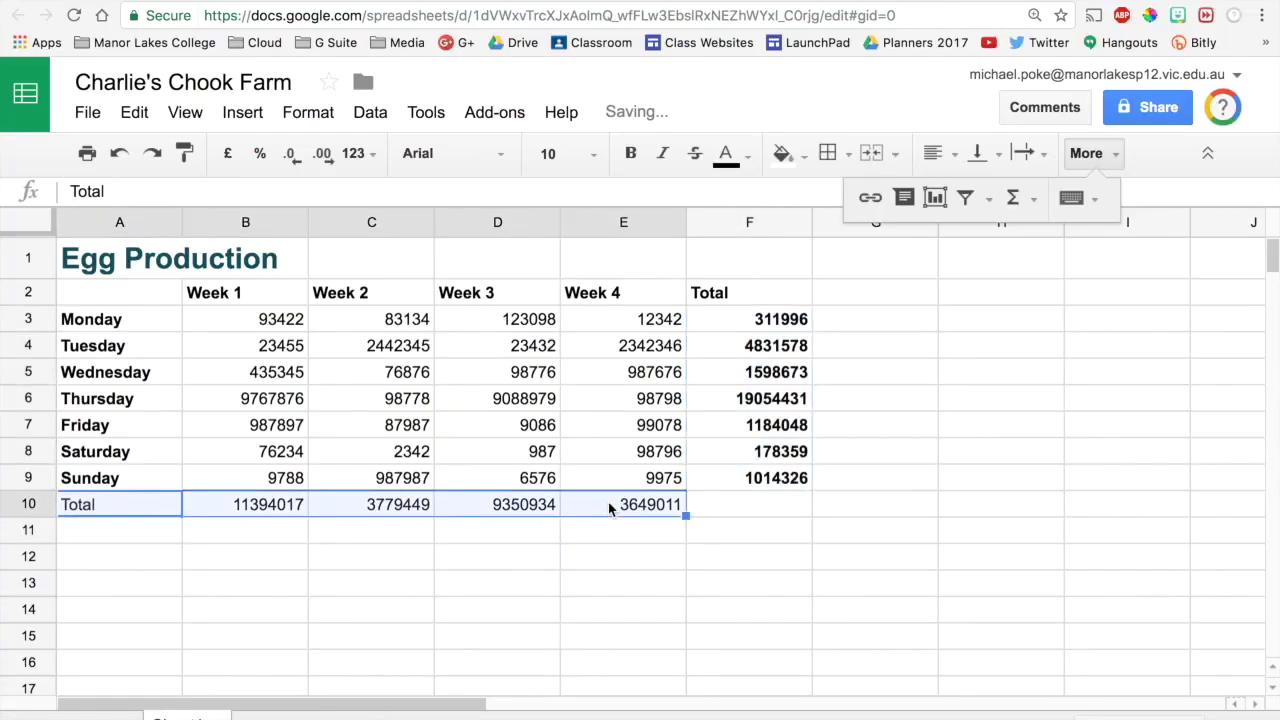
key("ctrl+b")
left_click(593, 588)
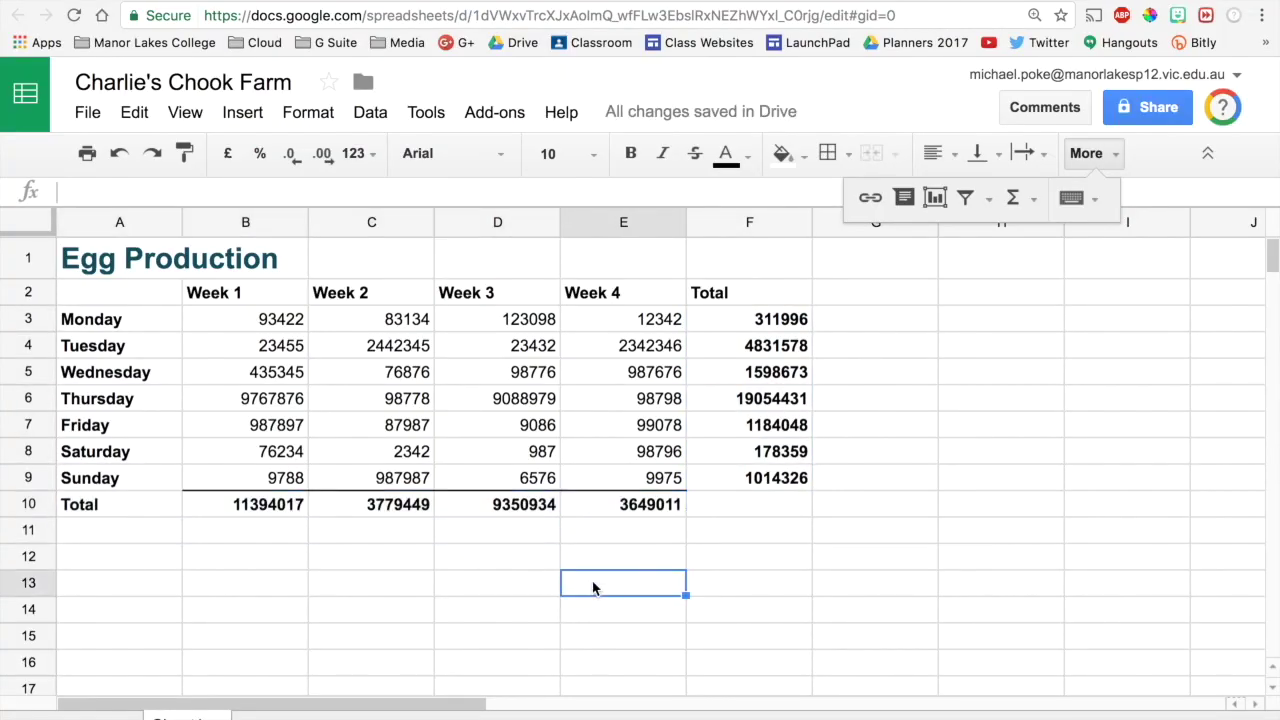